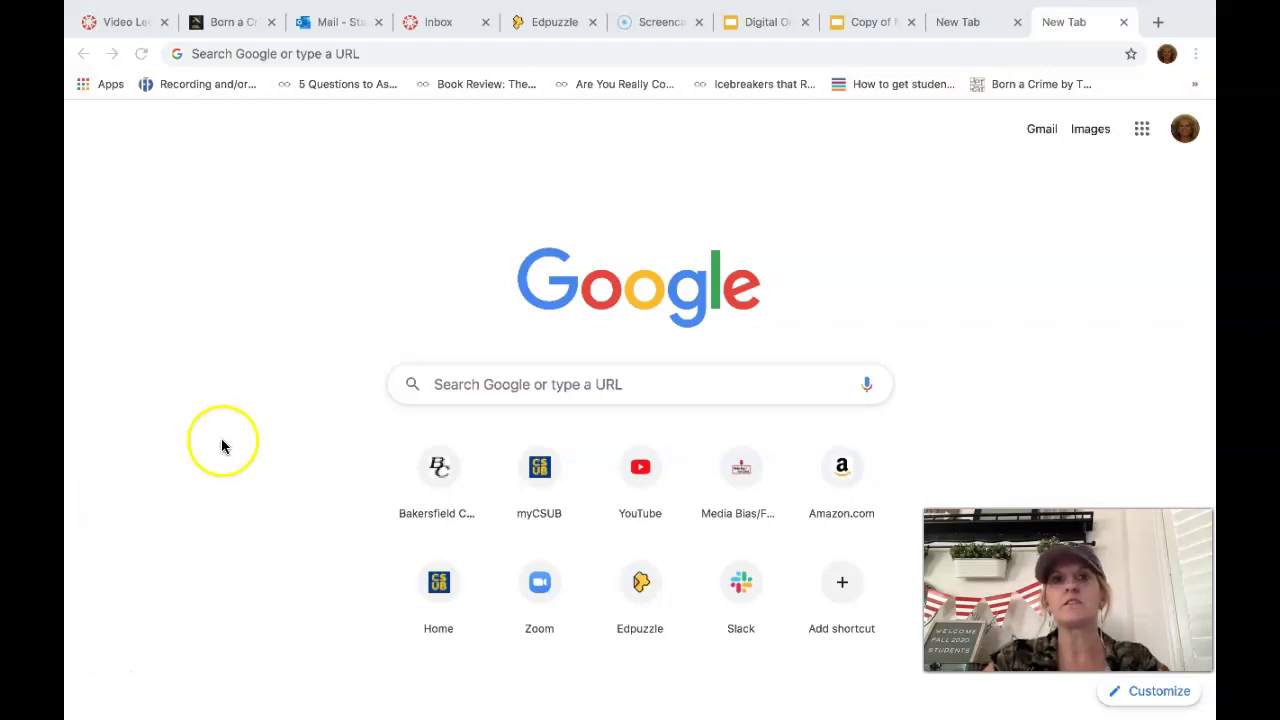
Go to bakersfieldcollege.edu and open the Library page from the site's student services
{"action": "left_click", "coordinate": [420, 56]}
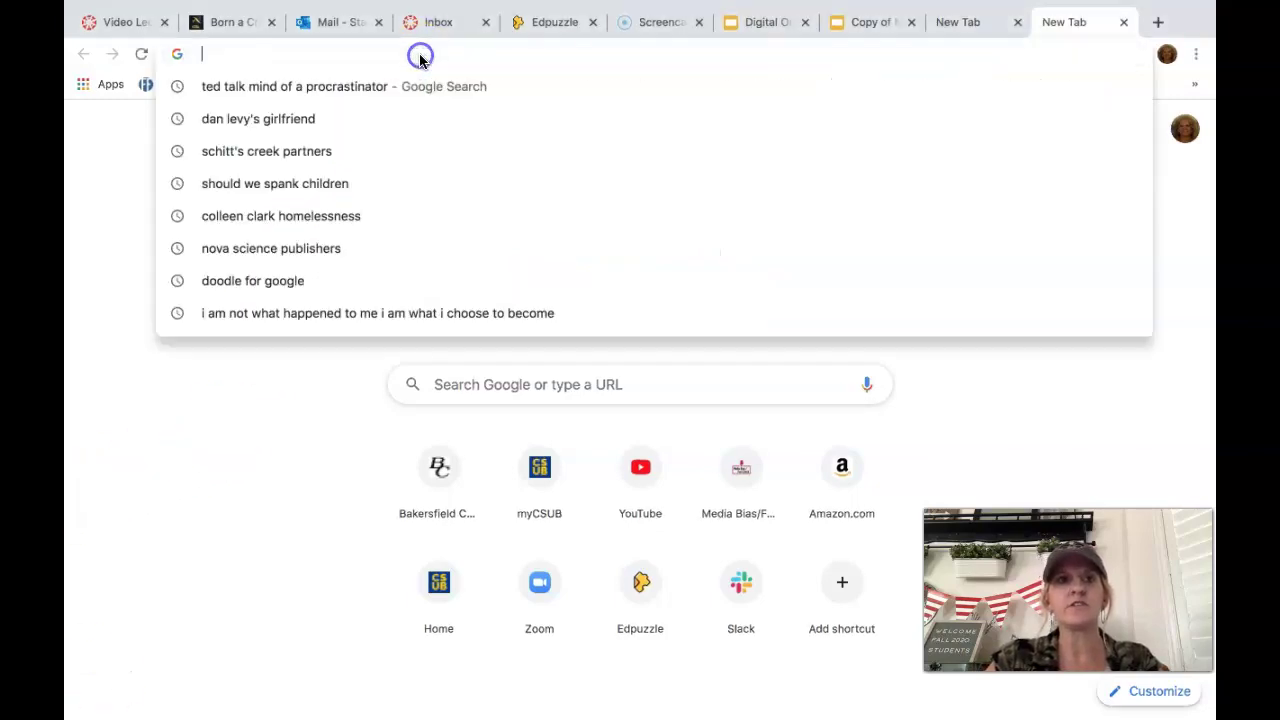
{"action": "type", "text": "bakersfieldcollege.edu"}
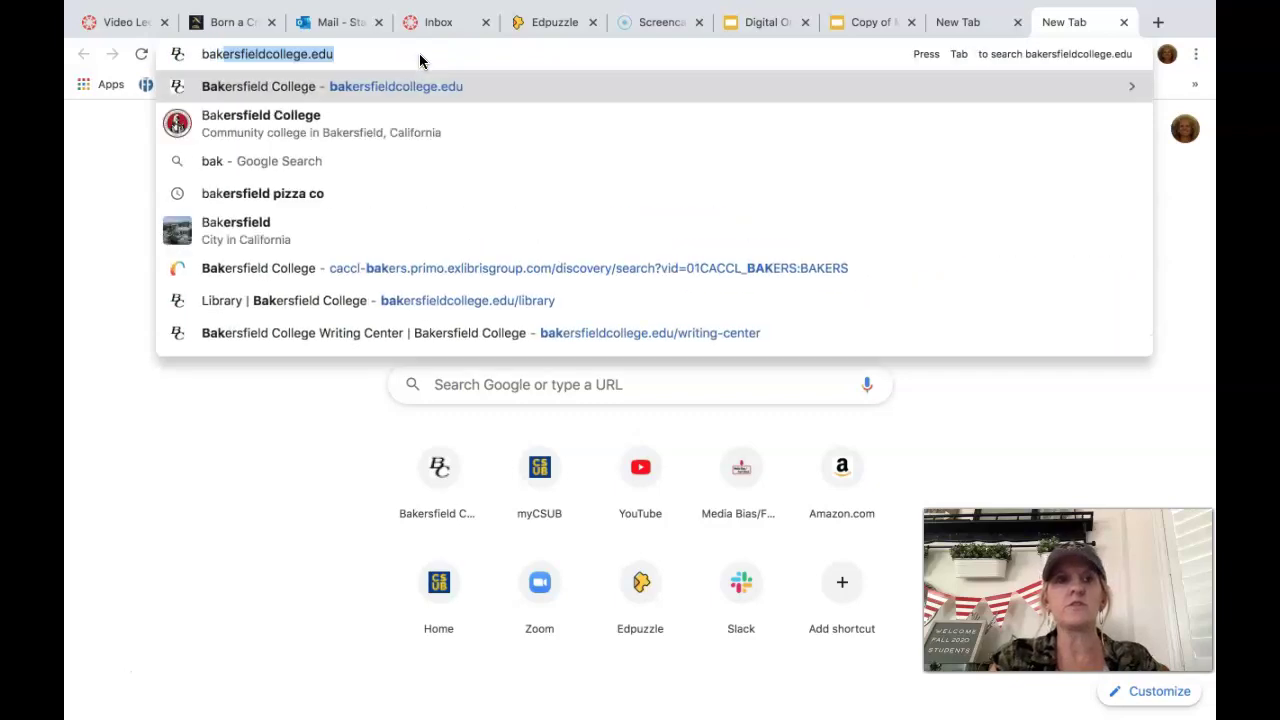
{"action": "key", "text": "Return"}
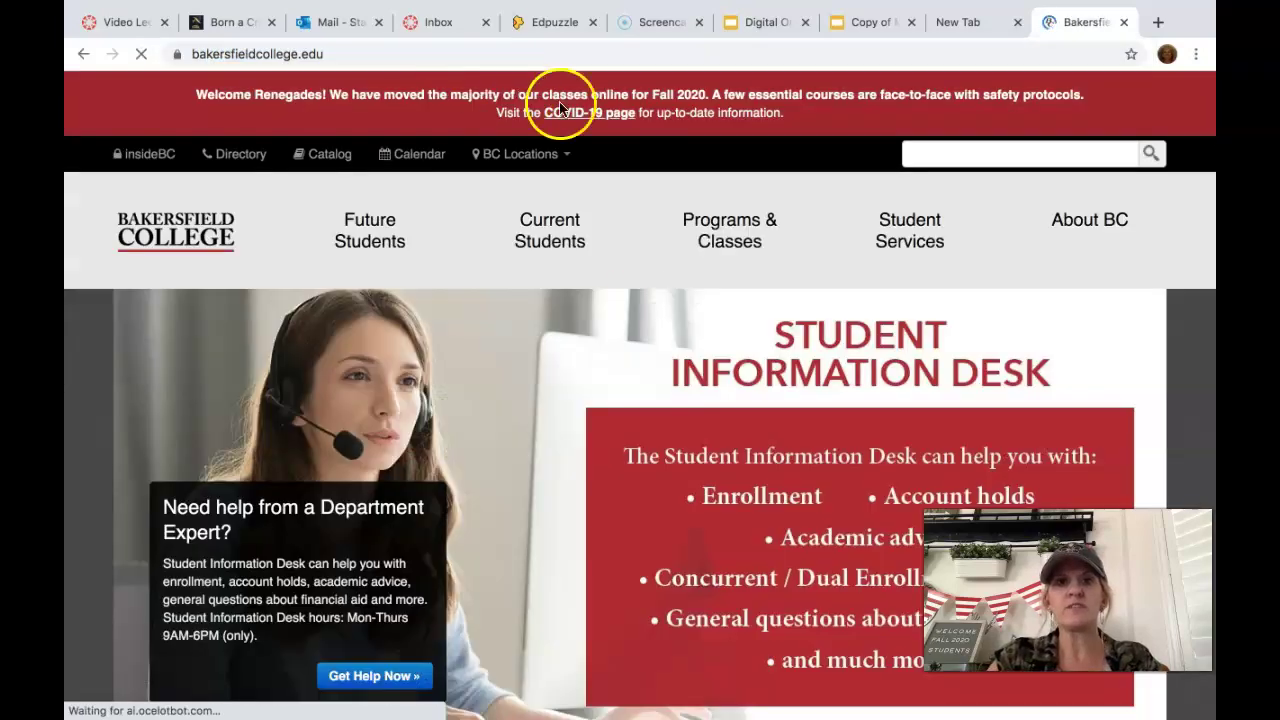
{"action": "left_click", "coordinate": [908, 224]}
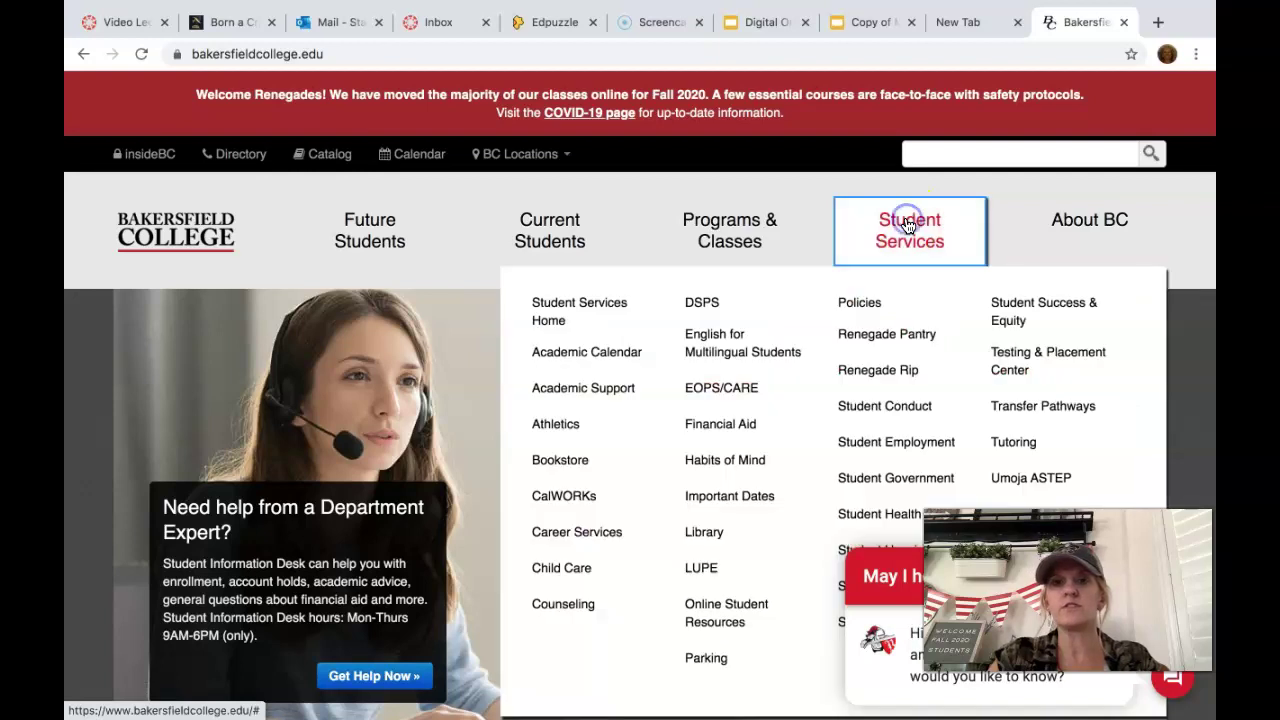
{"action": "left_click", "coordinate": [711, 532]}
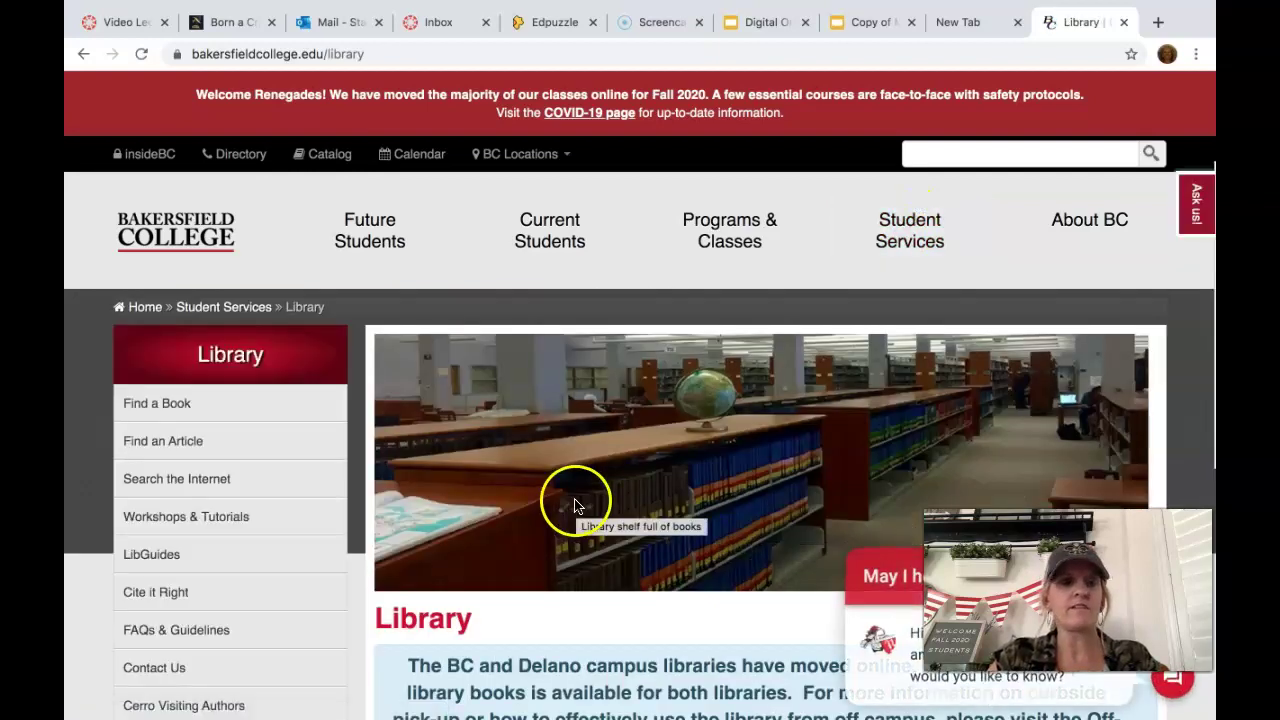
Open the library's Find an Article page and launch the EBSCOhost database
{"action": "scroll", "coordinate": [392, 550], "scroll_direction": "down", "scroll_amount": 3}
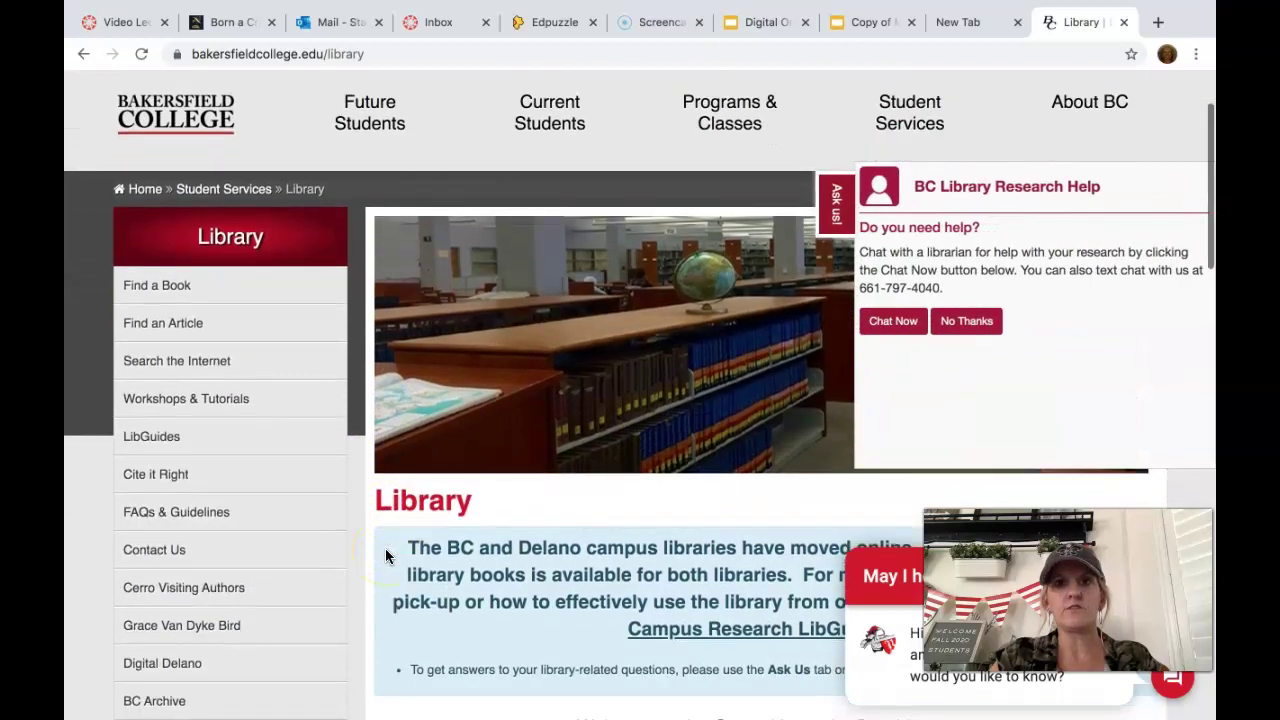
{"action": "left_click", "coordinate": [170, 323]}
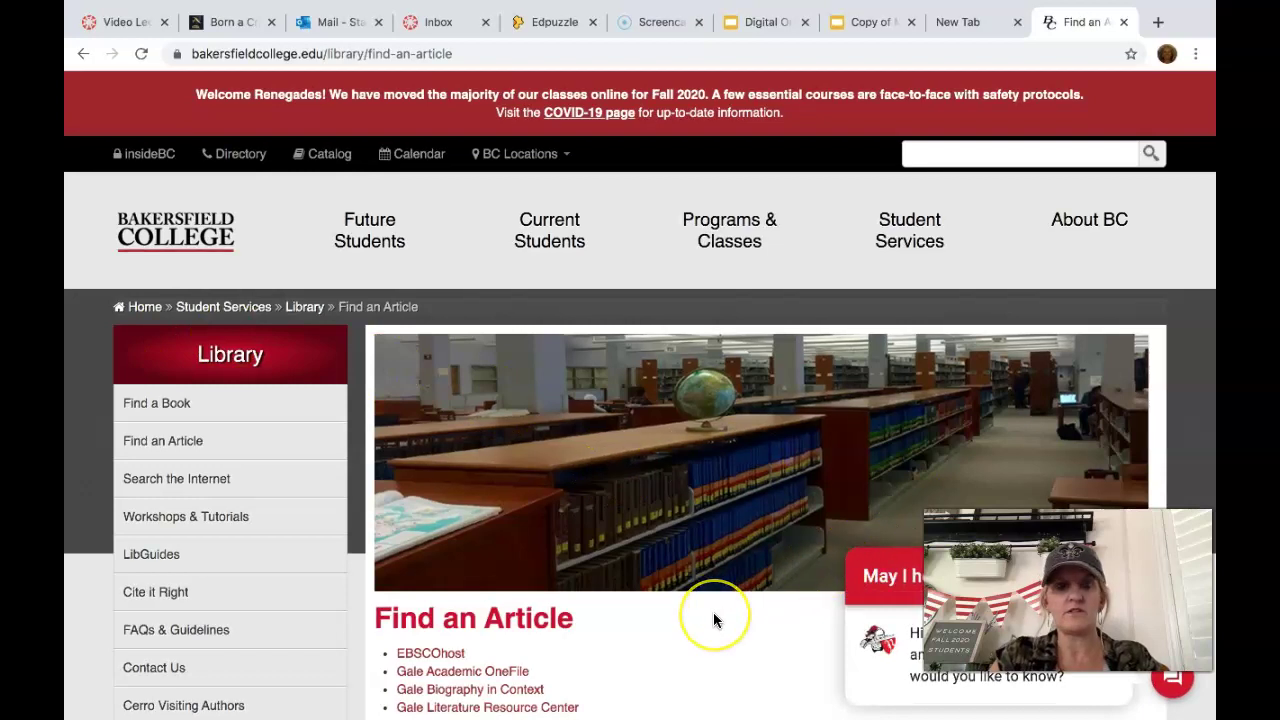
{"action": "scroll", "coordinate": [714, 616], "scroll_direction": "down", "scroll_amount": 3}
{"action": "scroll", "coordinate": [713, 620], "scroll_direction": "down", "scroll_amount": 1}
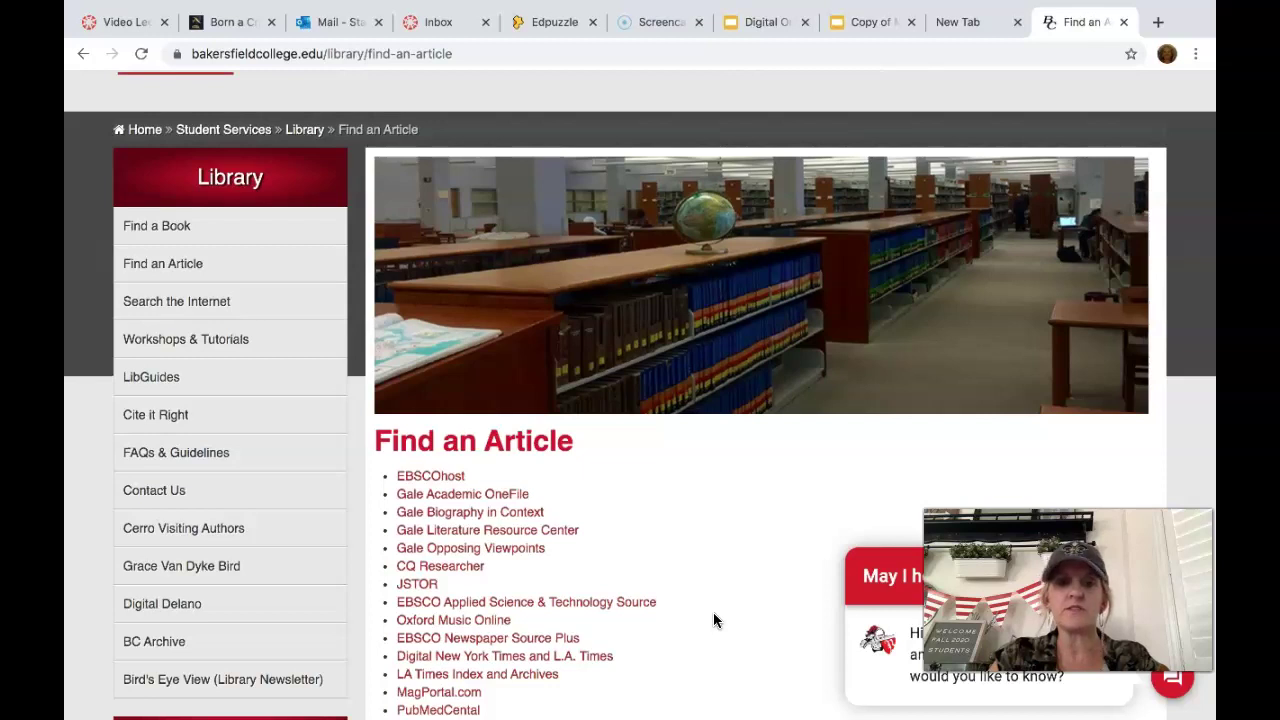
{"action": "left_click", "coordinate": [442, 481]}
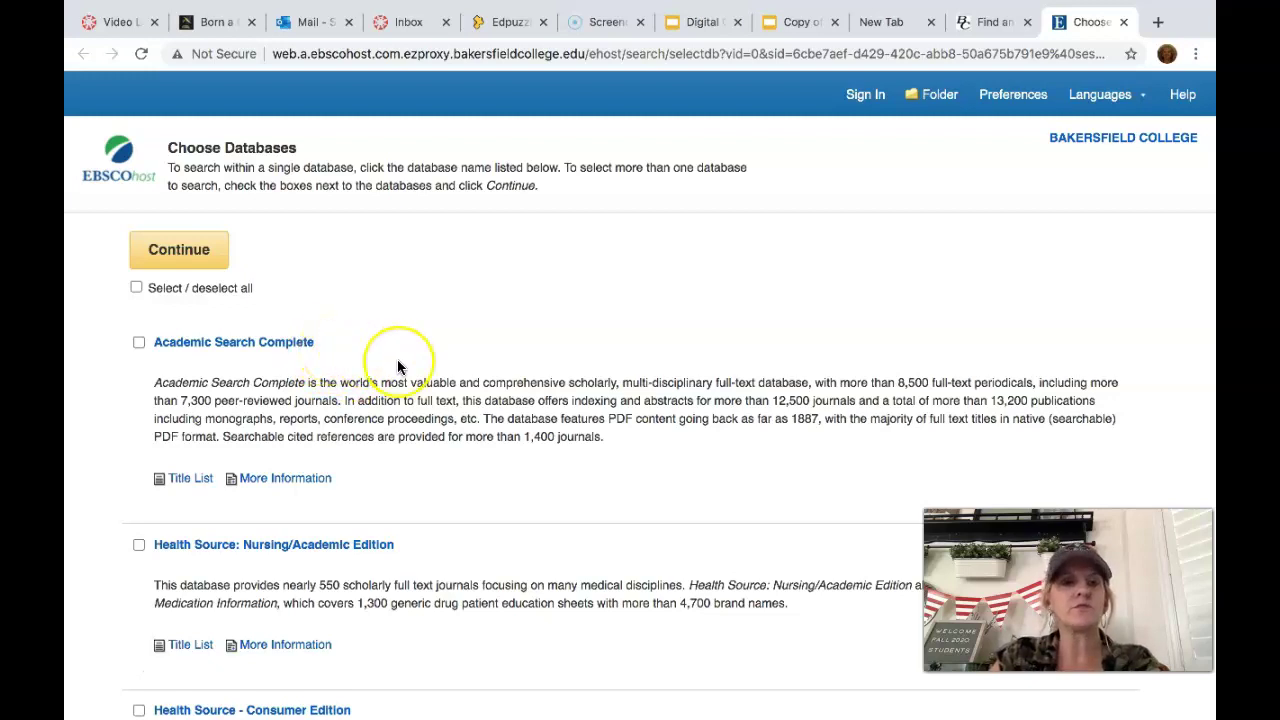
Review the EBSCOhost databases on offer and their descriptions, from Academic Search Complete through Newspaper Source Plus
{"action": "scroll", "coordinate": [397, 367], "scroll_direction": "down", "scroll_amount": 2}
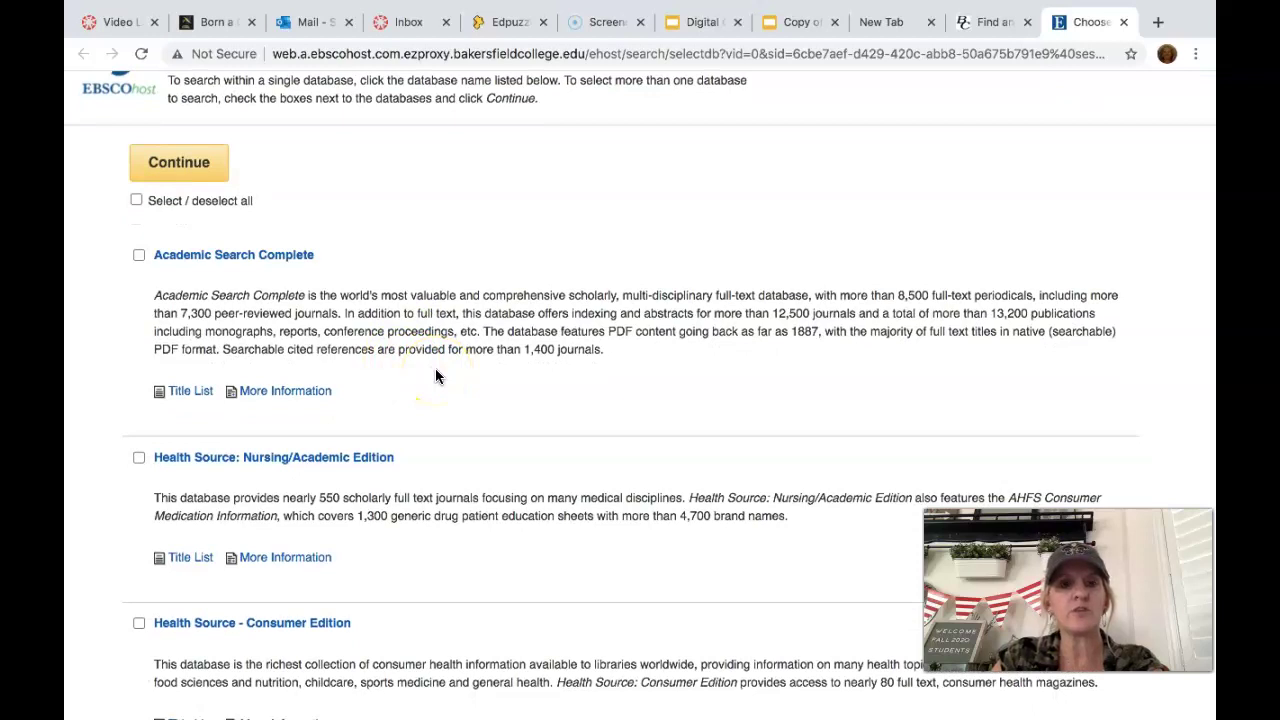
{"action": "scroll", "coordinate": [435, 370], "scroll_direction": "down", "scroll_amount": 4}
{"action": "scroll", "coordinate": [435, 368], "scroll_direction": "down", "scroll_amount": 2}
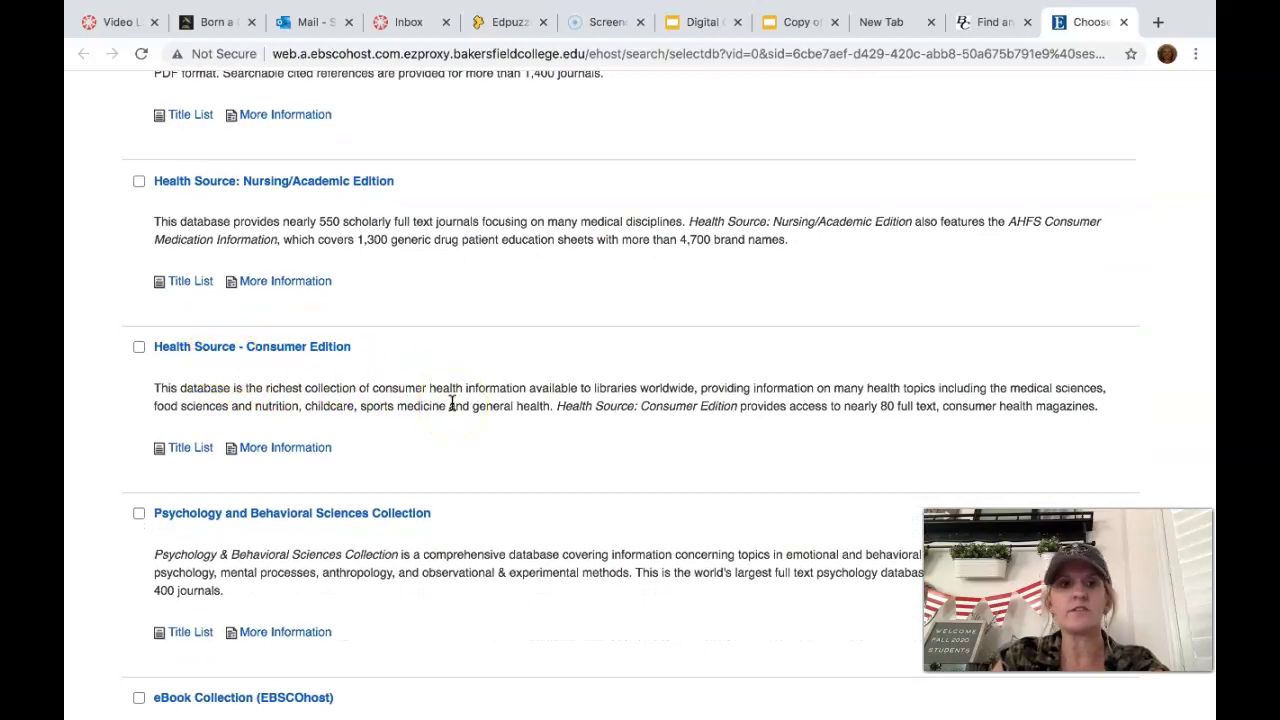
{"action": "scroll", "coordinate": [452, 403], "scroll_direction": "down", "scroll_amount": 5}
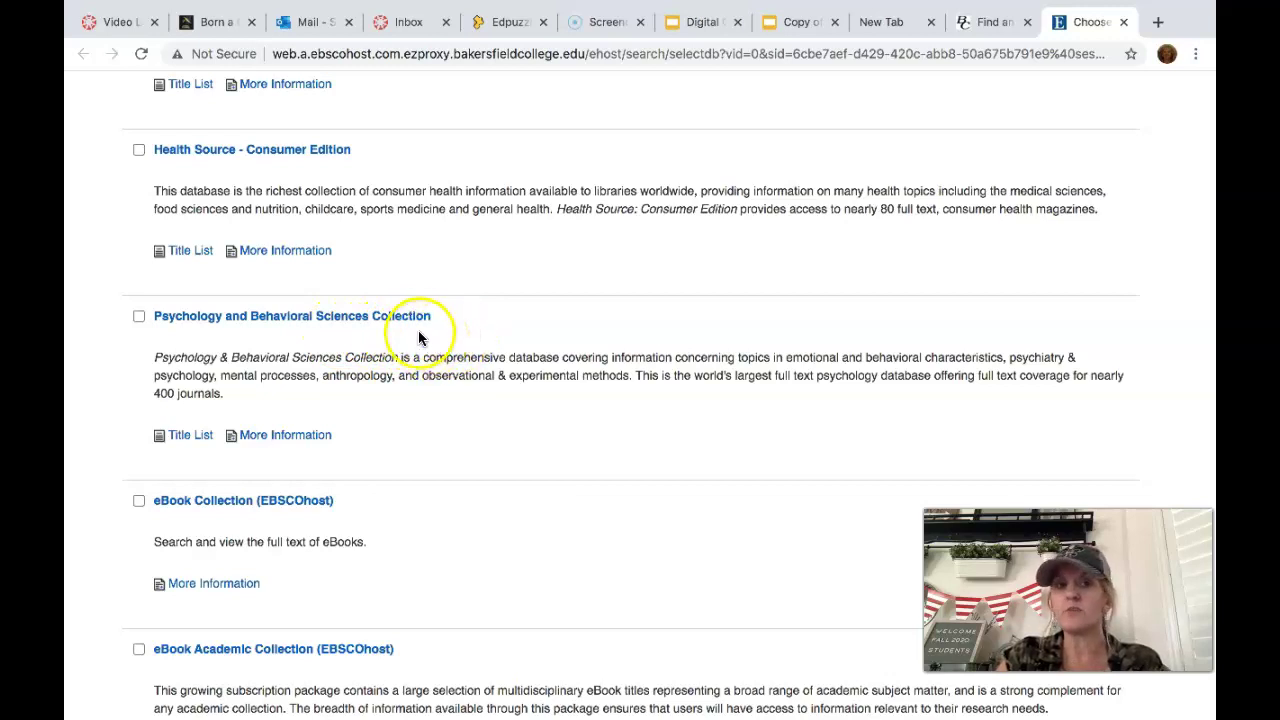
{"action": "scroll", "coordinate": [425, 340], "scroll_direction": "down", "scroll_amount": 3}
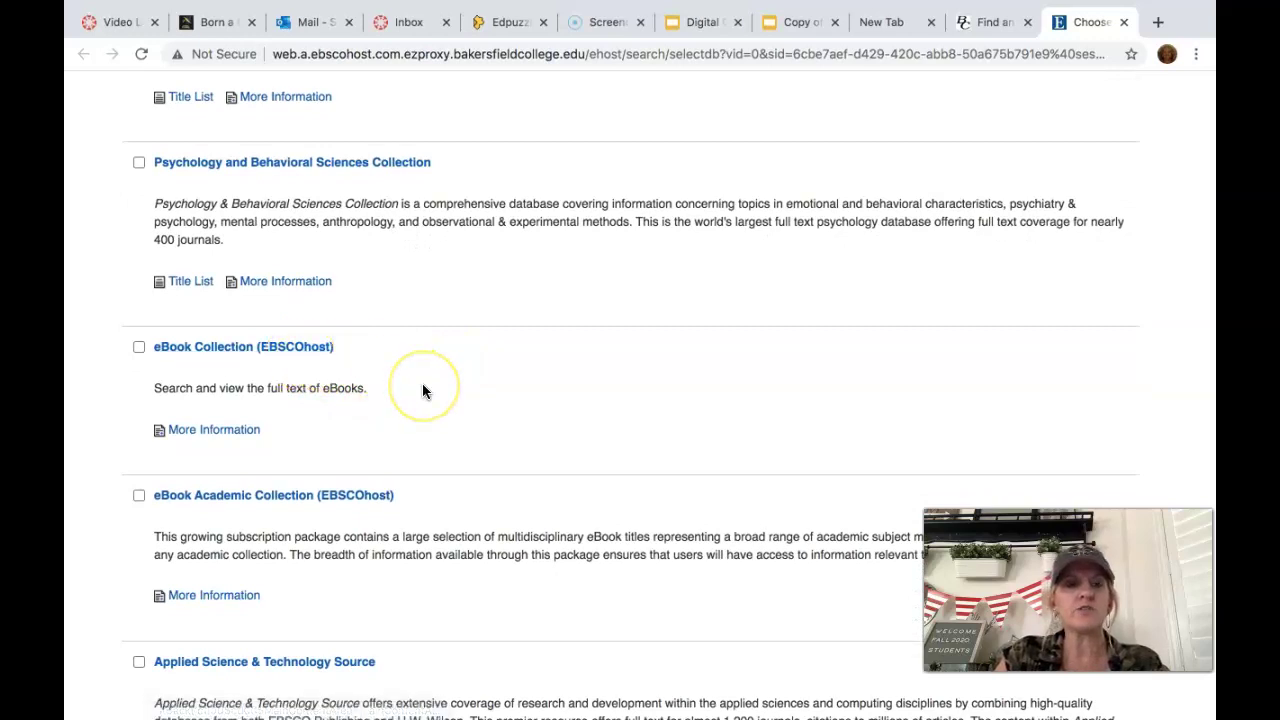
{"action": "scroll", "coordinate": [422, 388], "scroll_direction": "down", "scroll_amount": 2}
{"action": "scroll", "coordinate": [422, 386], "scroll_direction": "down", "scroll_amount": 2}
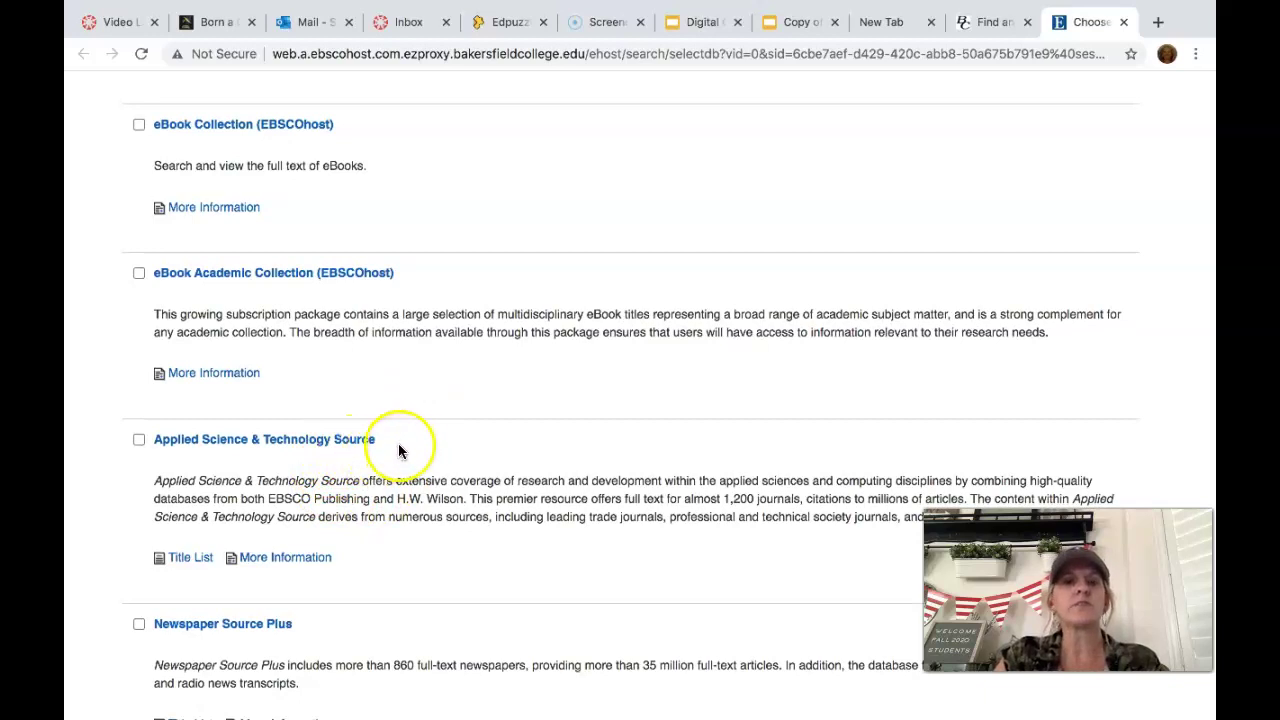
{"action": "scroll", "coordinate": [428, 445], "scroll_direction": "up", "scroll_amount": 8}
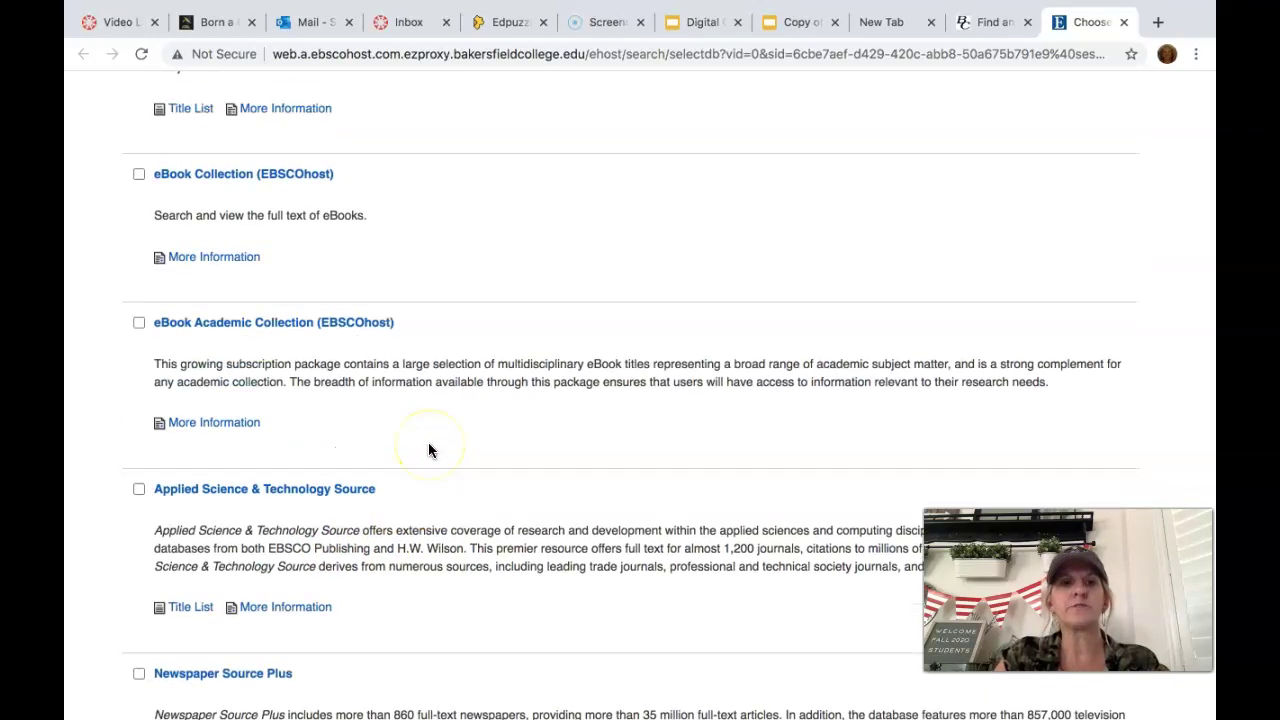
{"action": "scroll", "coordinate": [428, 450], "scroll_direction": "up", "scroll_amount": 4}
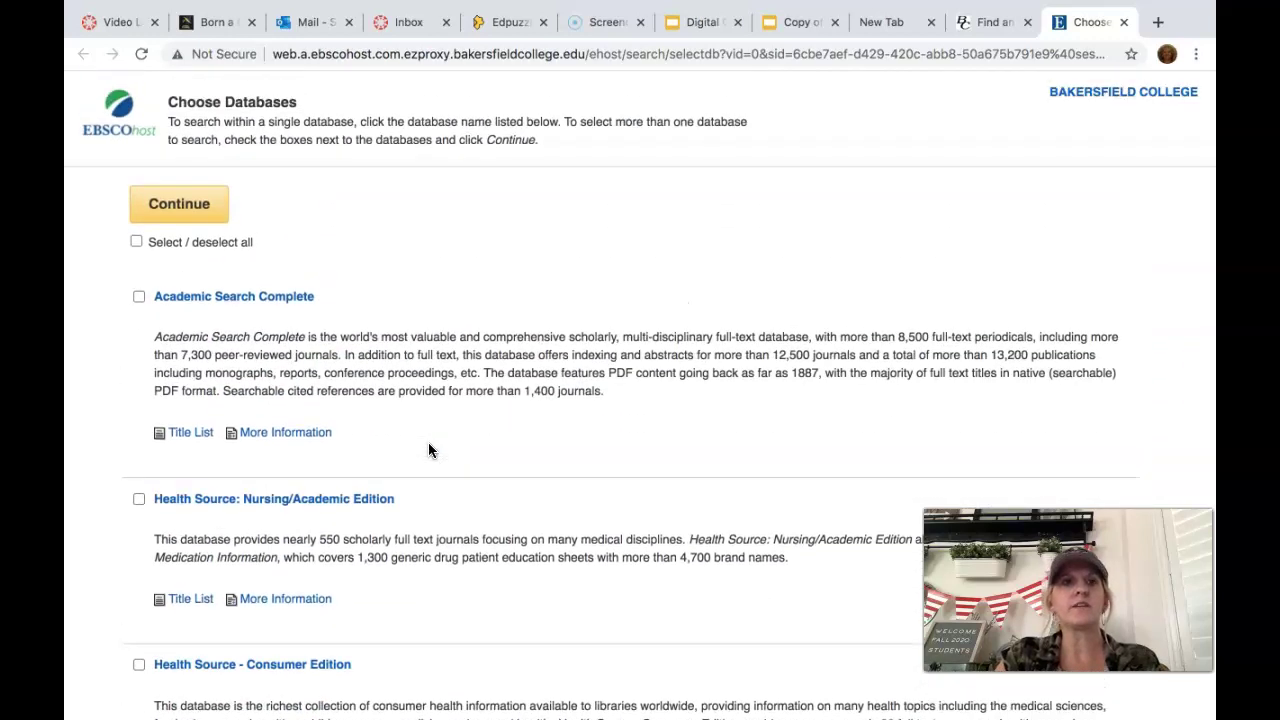
Choose only the Academic Search Complete database and continue to its advanced search page
{"action": "left_click", "coordinate": [139, 345]}
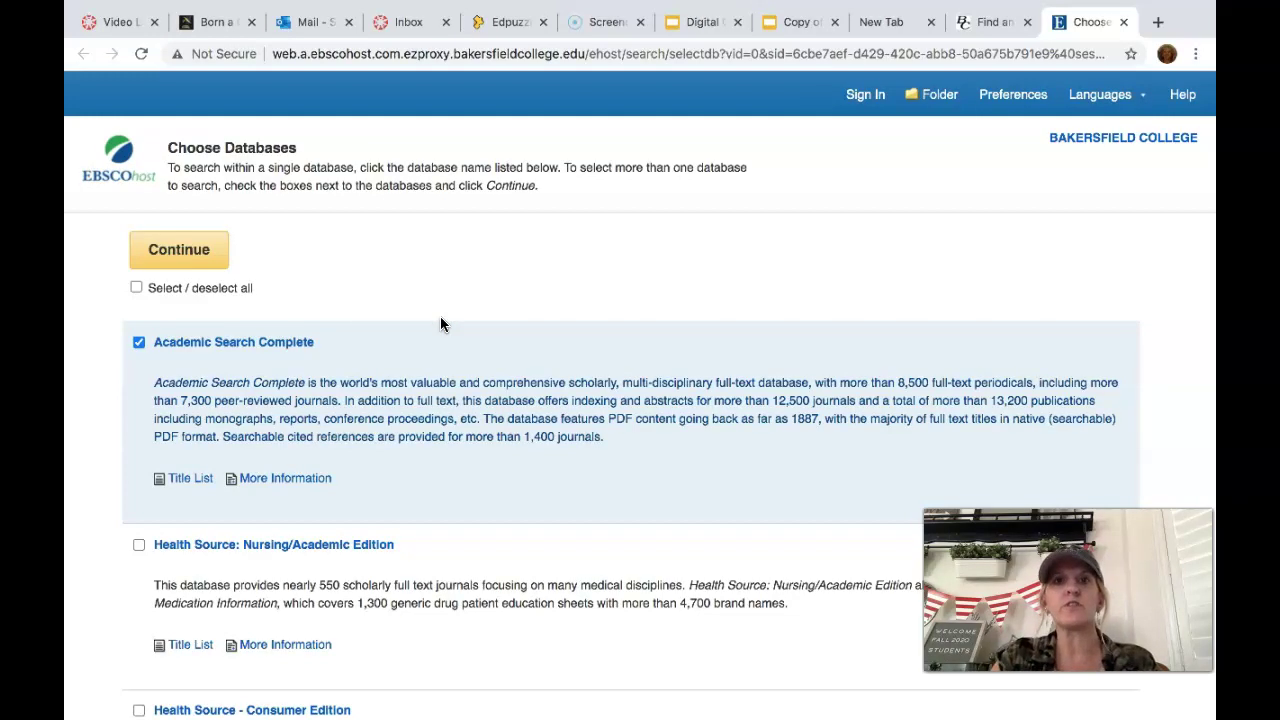
{"action": "left_click", "coordinate": [137, 289]}
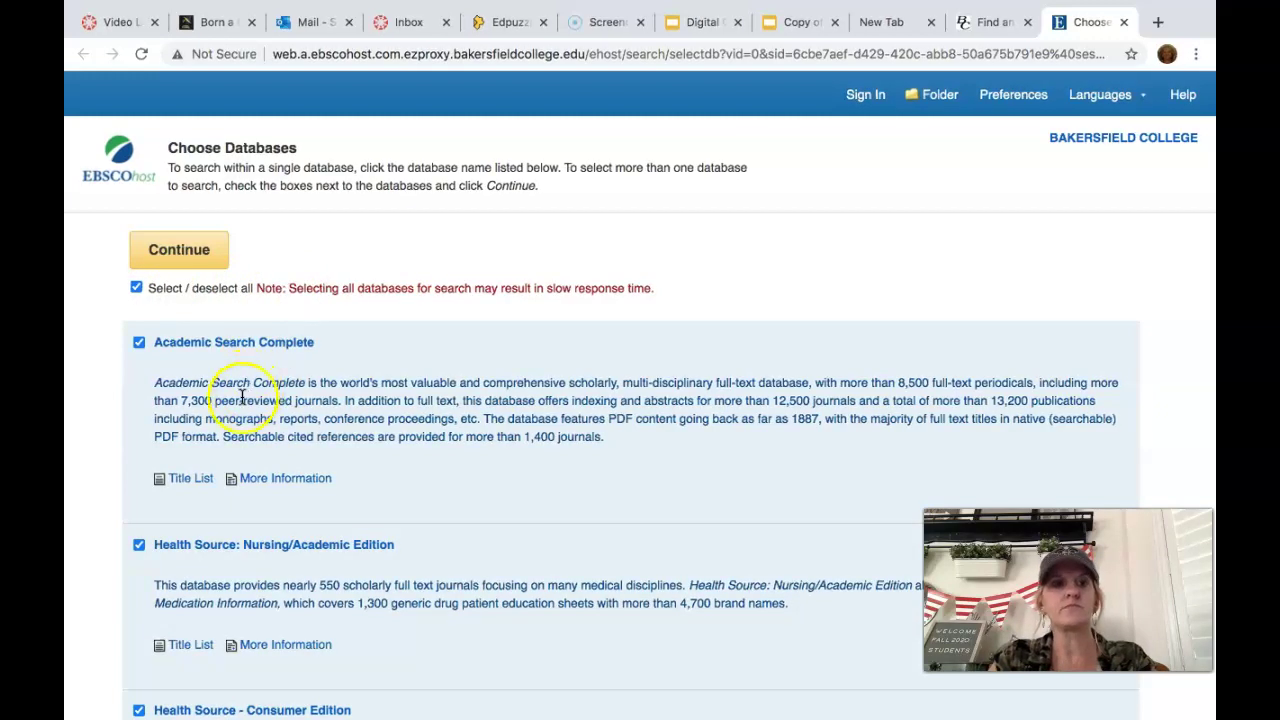
{"action": "left_click", "coordinate": [137, 289]}
{"action": "left_click", "coordinate": [138, 342]}
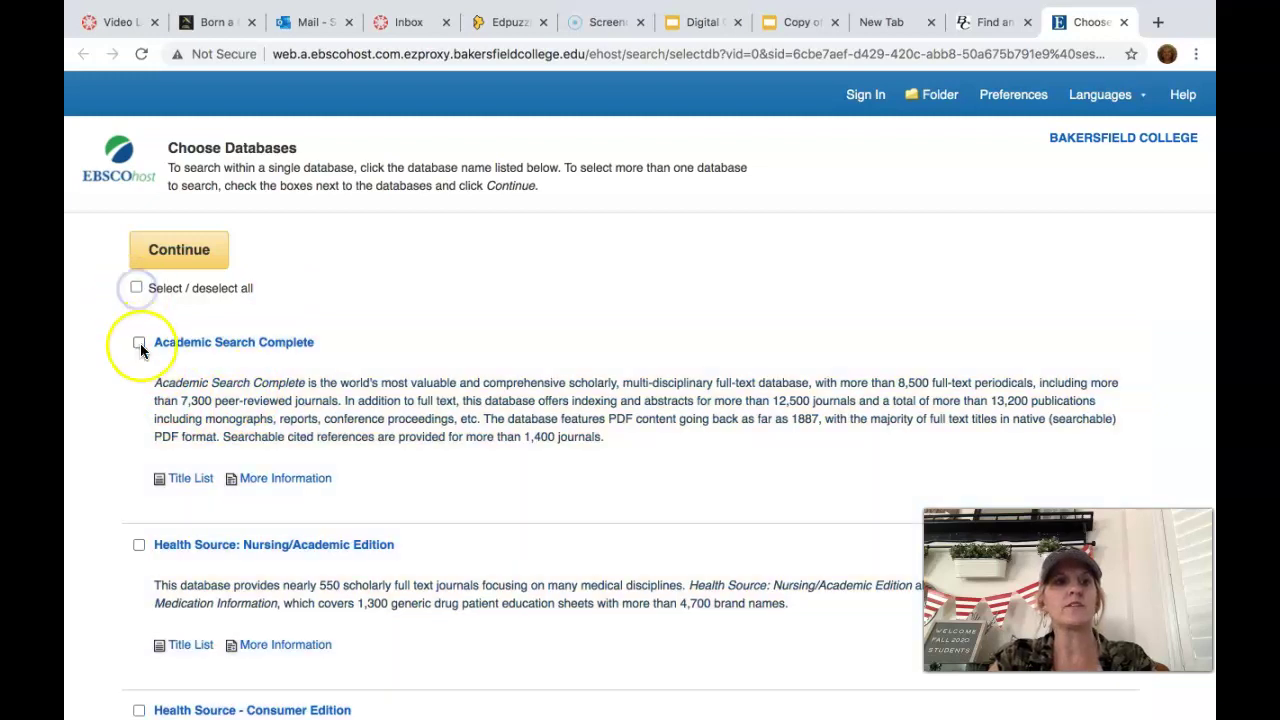
{"action": "left_click", "coordinate": [178, 257]}
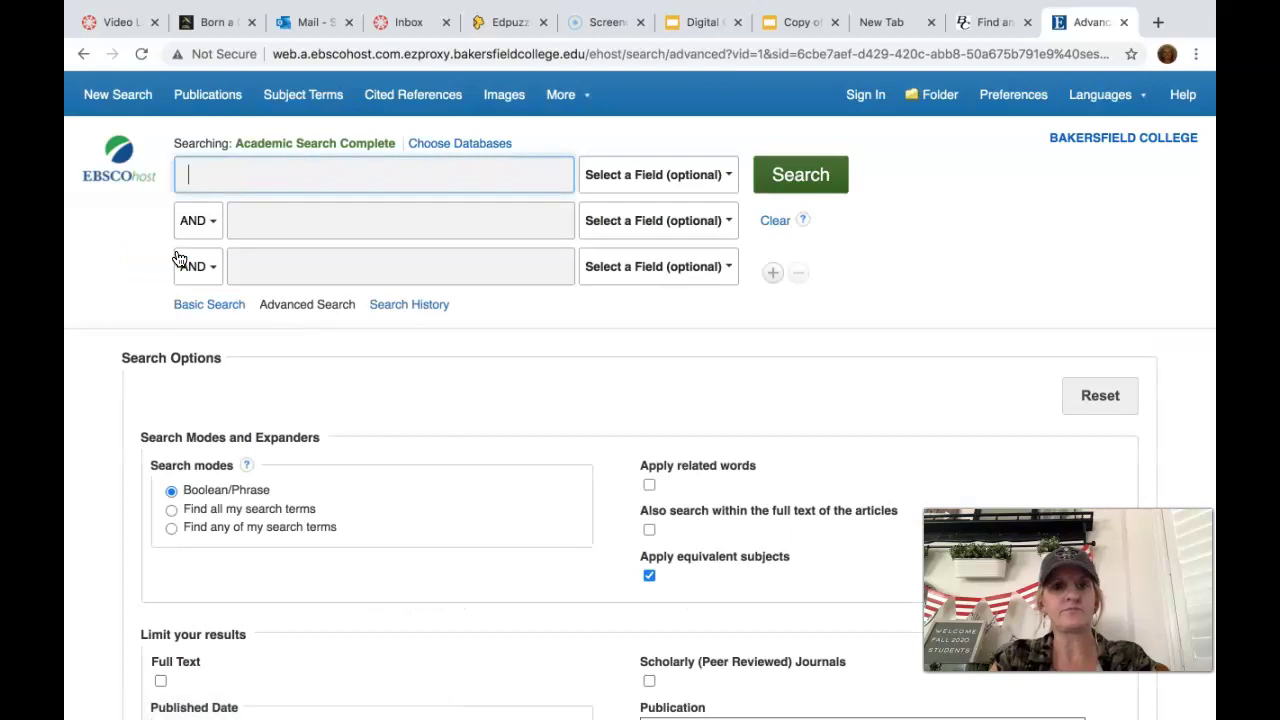
{"action": "left_click", "coordinate": [320, 298]}
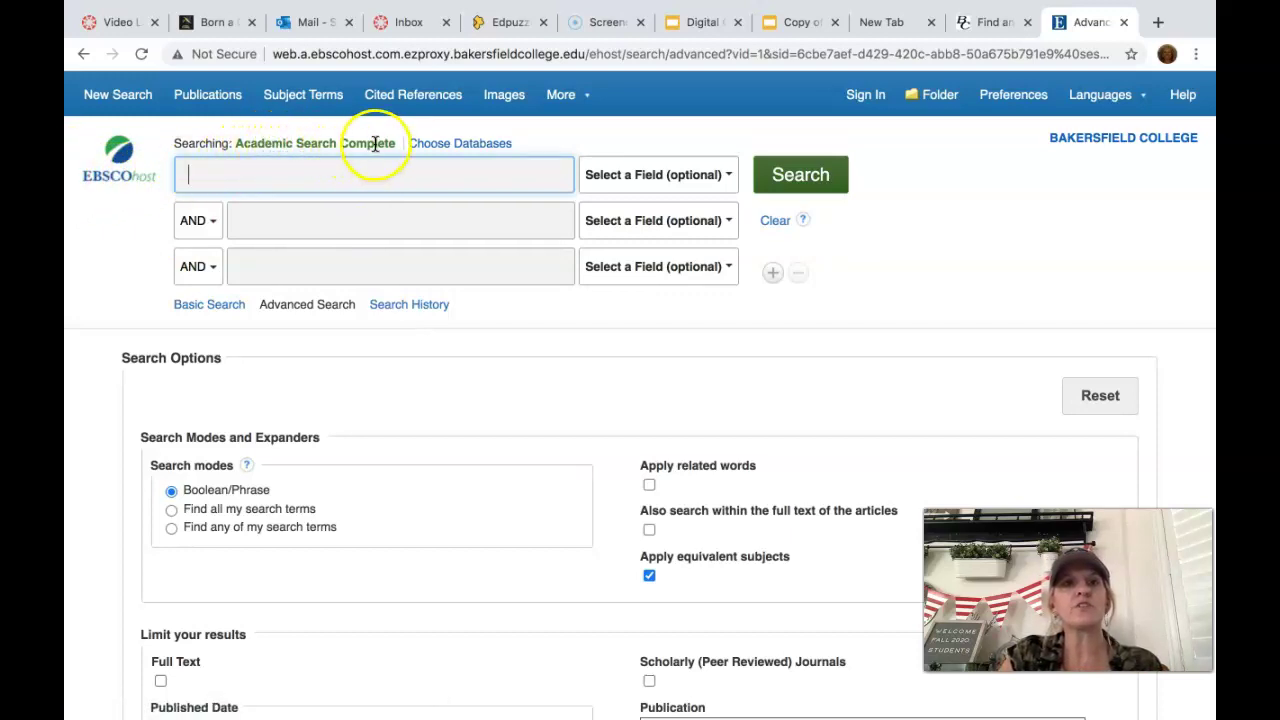
Enter the truncated keyword resource* as the first search term
{"action": "left_click", "coordinate": [382, 175]}
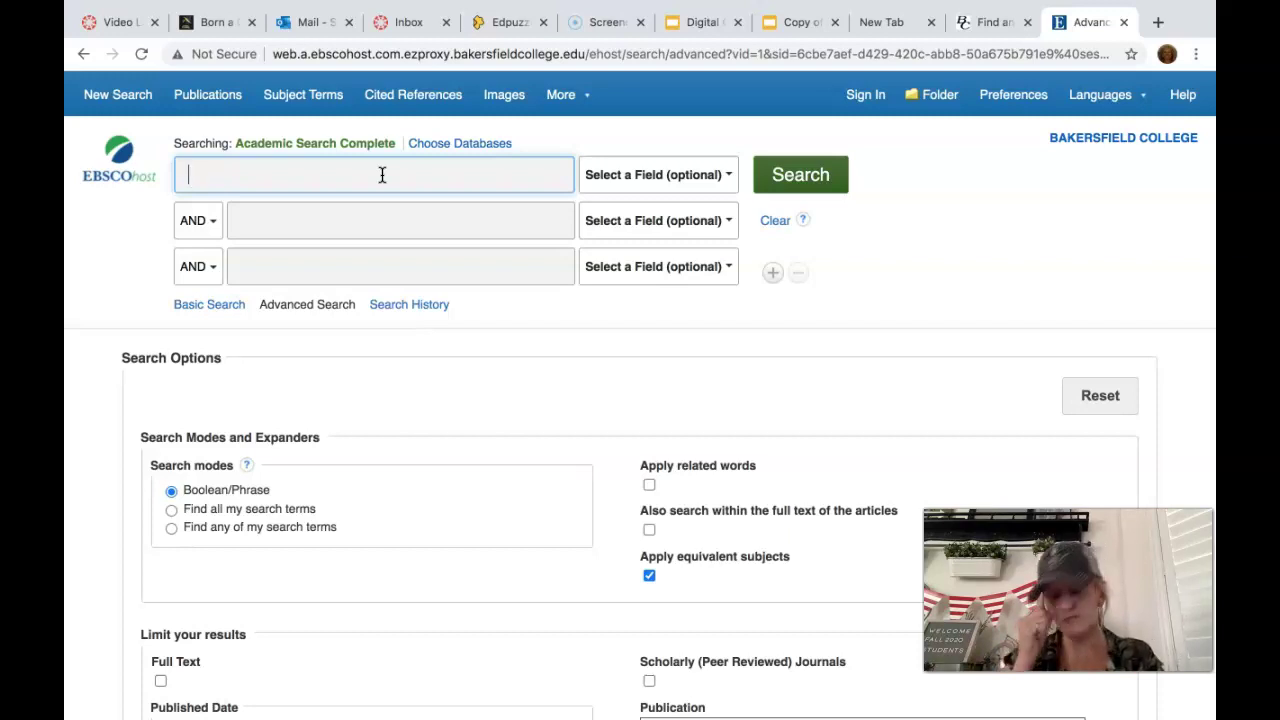
{"action": "type", "text": "resource"}
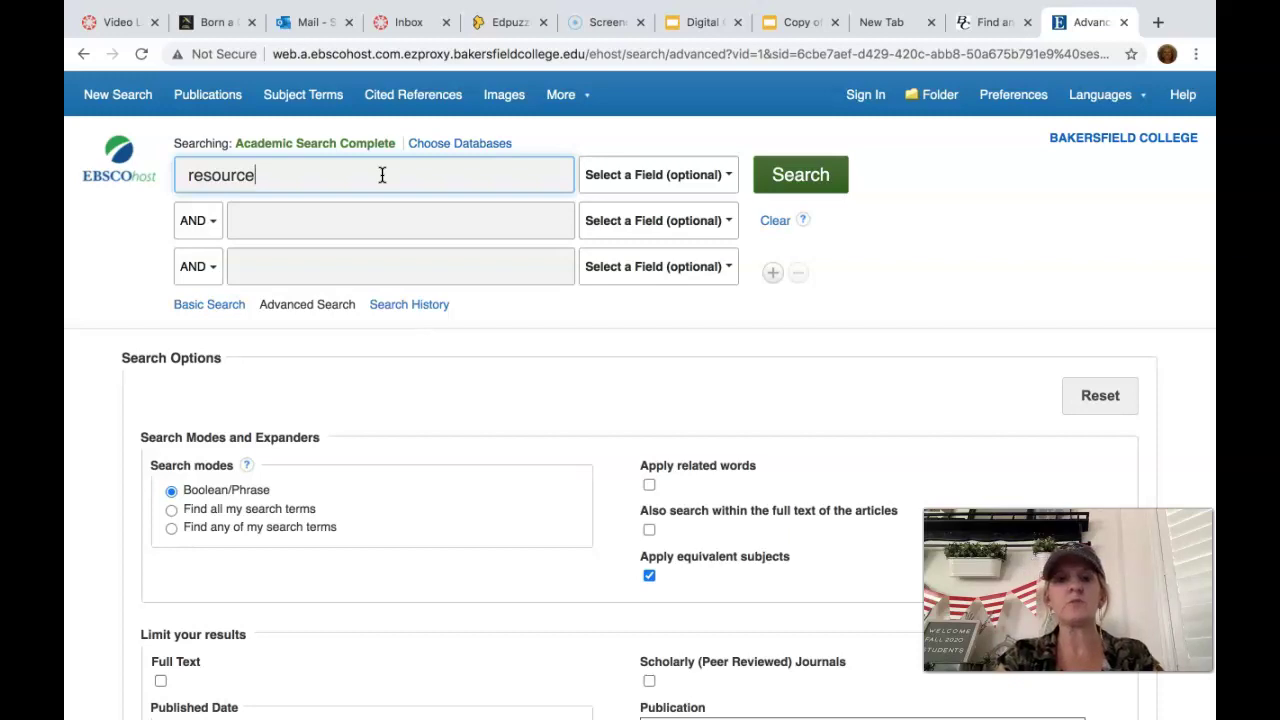
{"action": "type", "text": "*"}
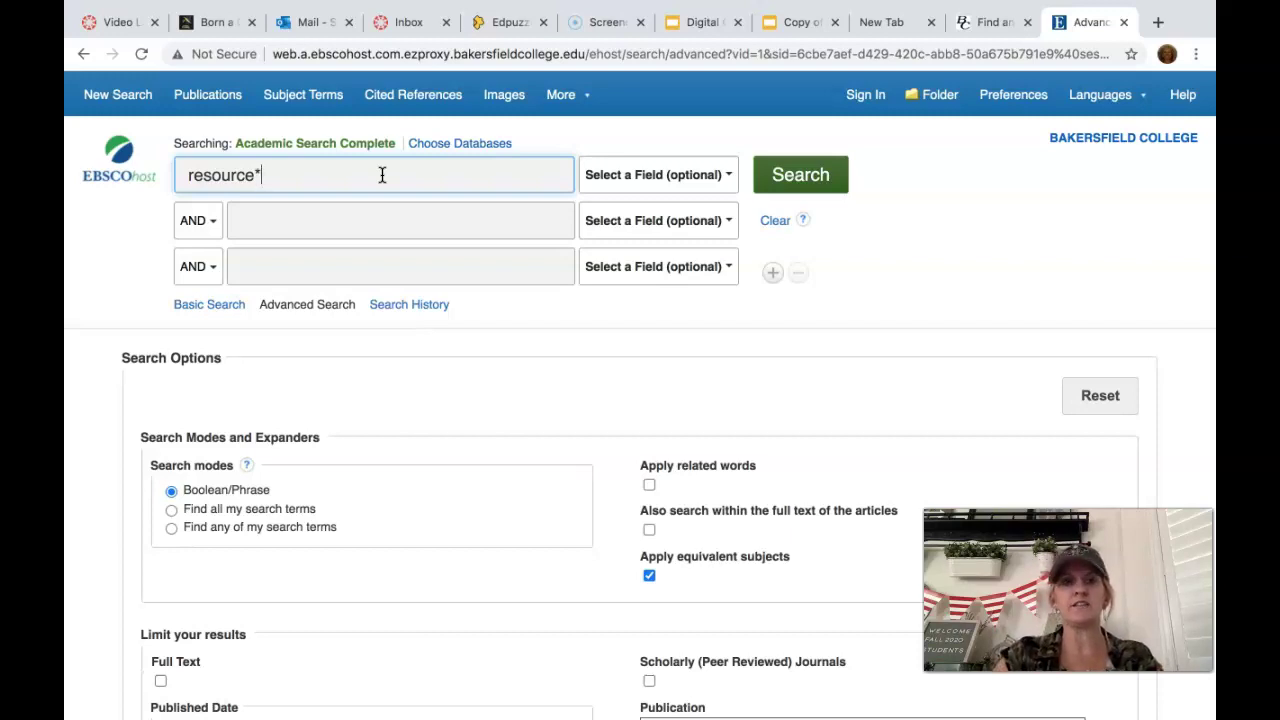
Enter the truncated keyword homeless* as the second search term, combined with the first by AND
{"action": "left_click", "coordinate": [385, 220]}
{"action": "type", "text": "homeless"}
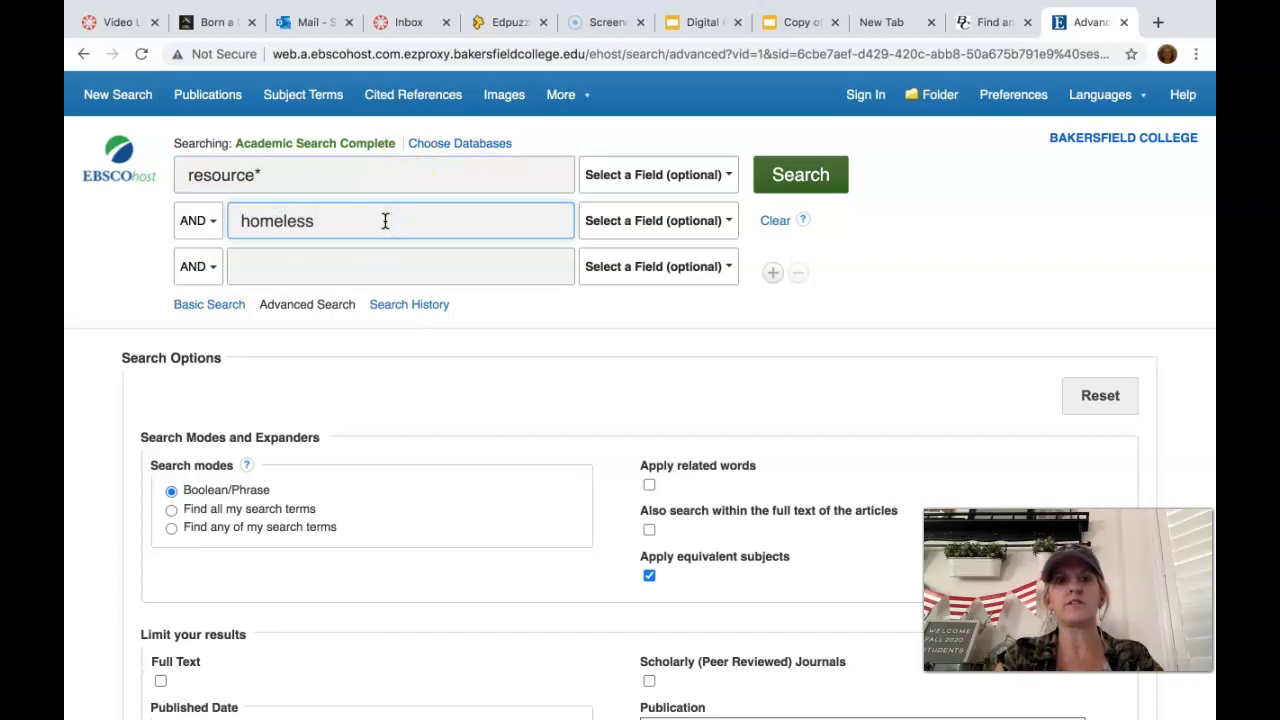
{"action": "type", "text": "ness"}
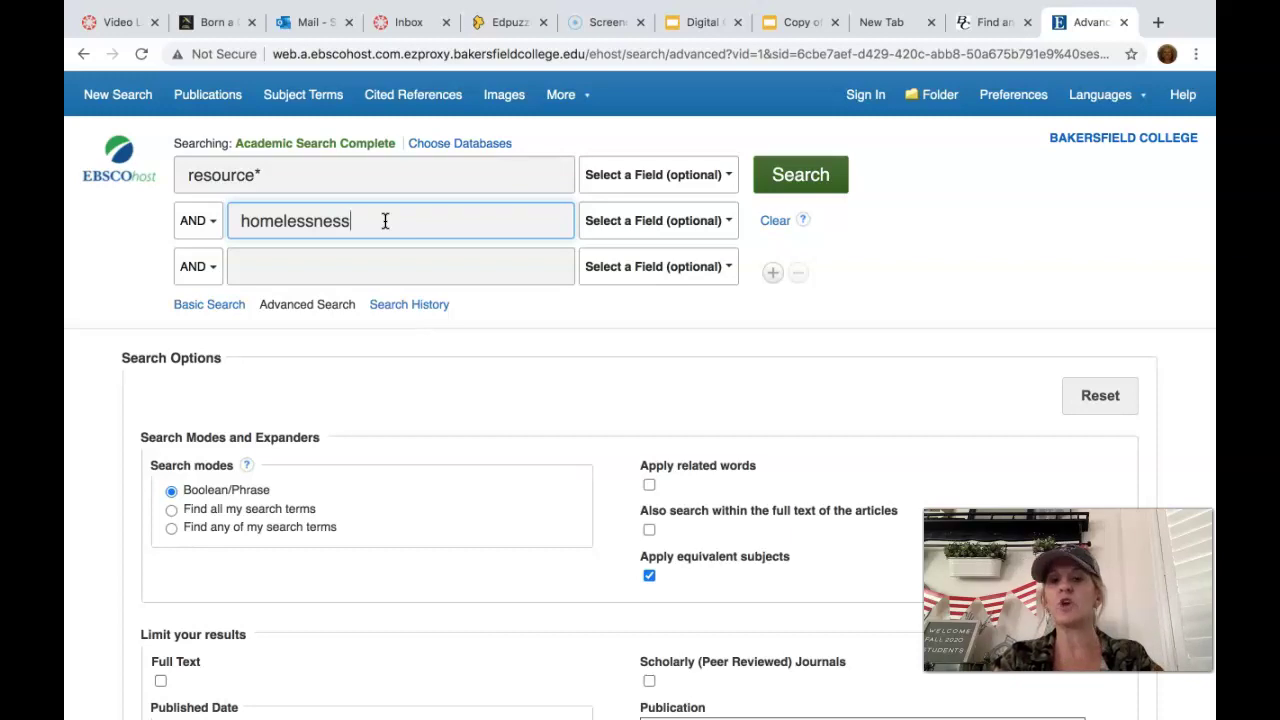
{"action": "key", "text": "BackSpace"}
{"action": "key", "text": "BackSpace"}
{"action": "key", "text": "BackSpace"}
{"action": "key", "text": "BackSpace"}
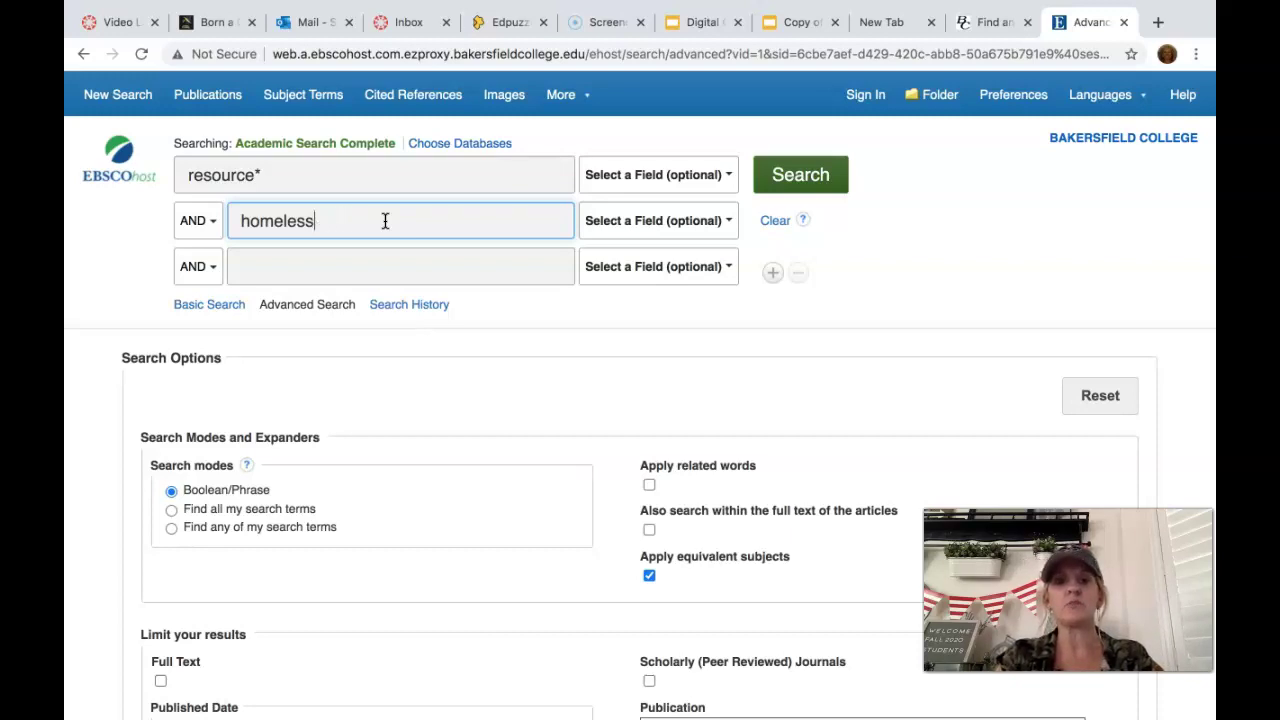
{"action": "type", "text": "*"}
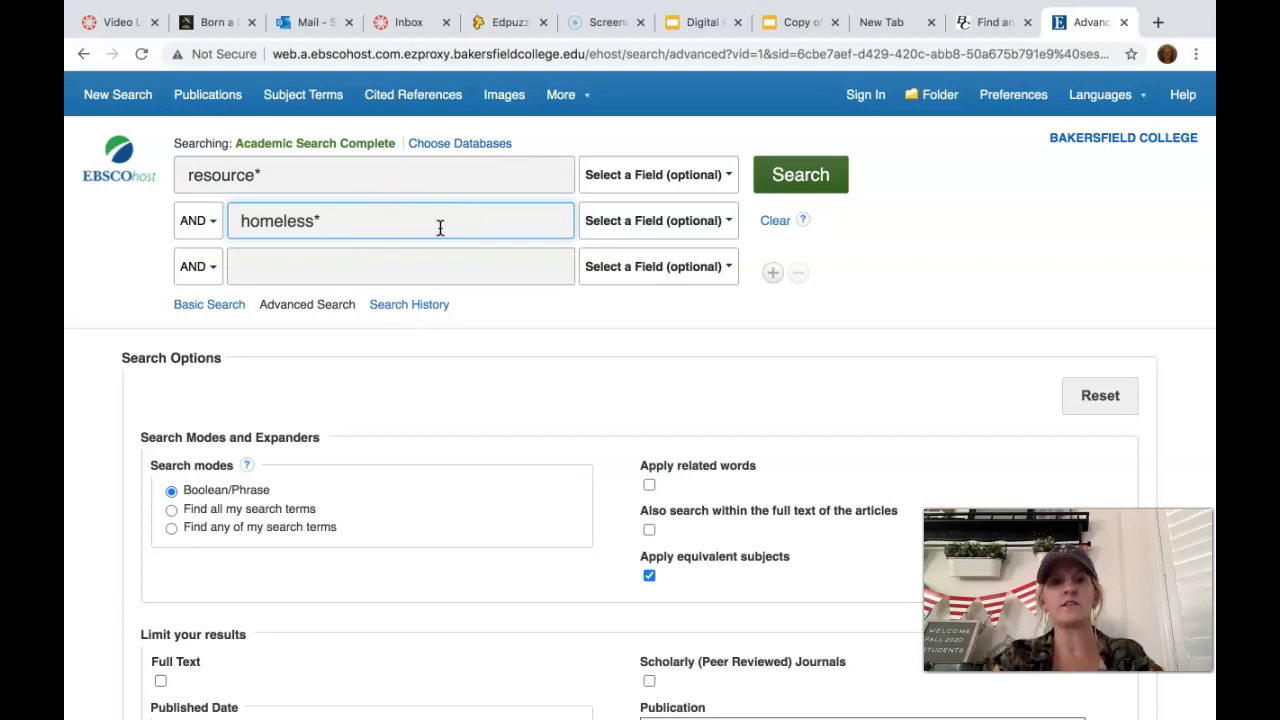
Broaden the second search term with the alternative keyword, making it homeless* OR transient*
{"action": "type", "text": "OR"}
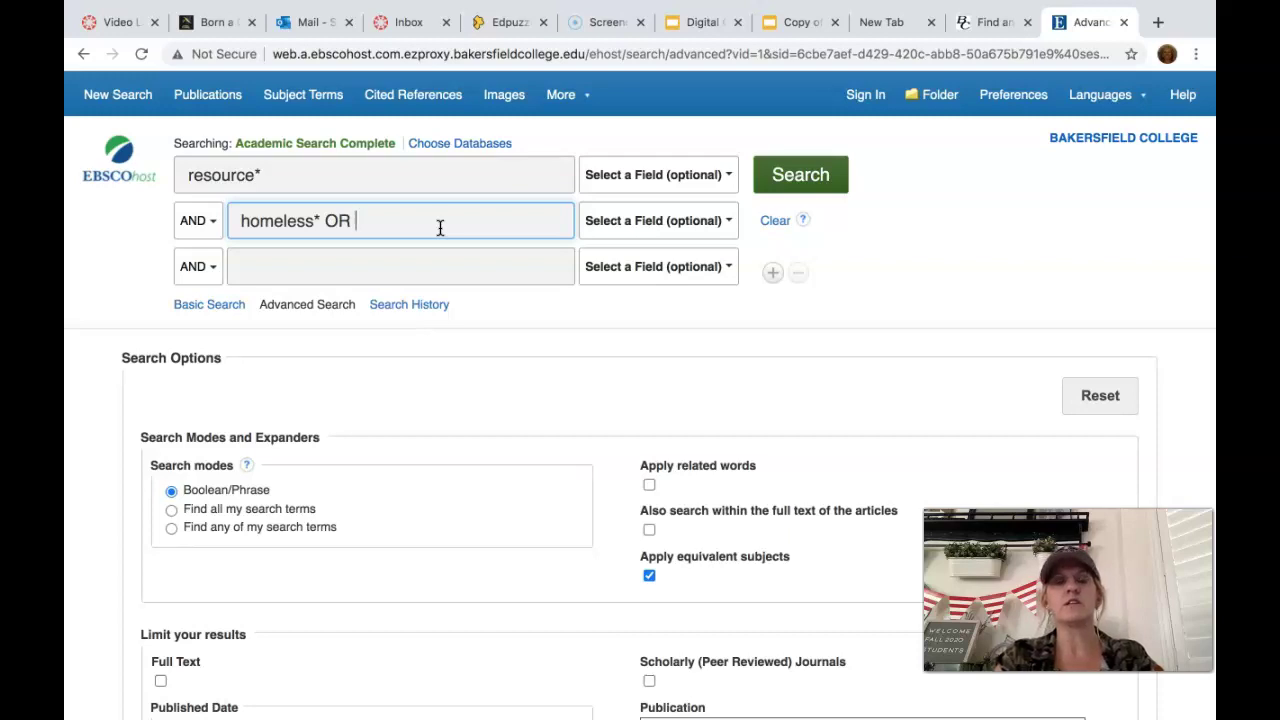
{"action": "type", "text": " tra"}
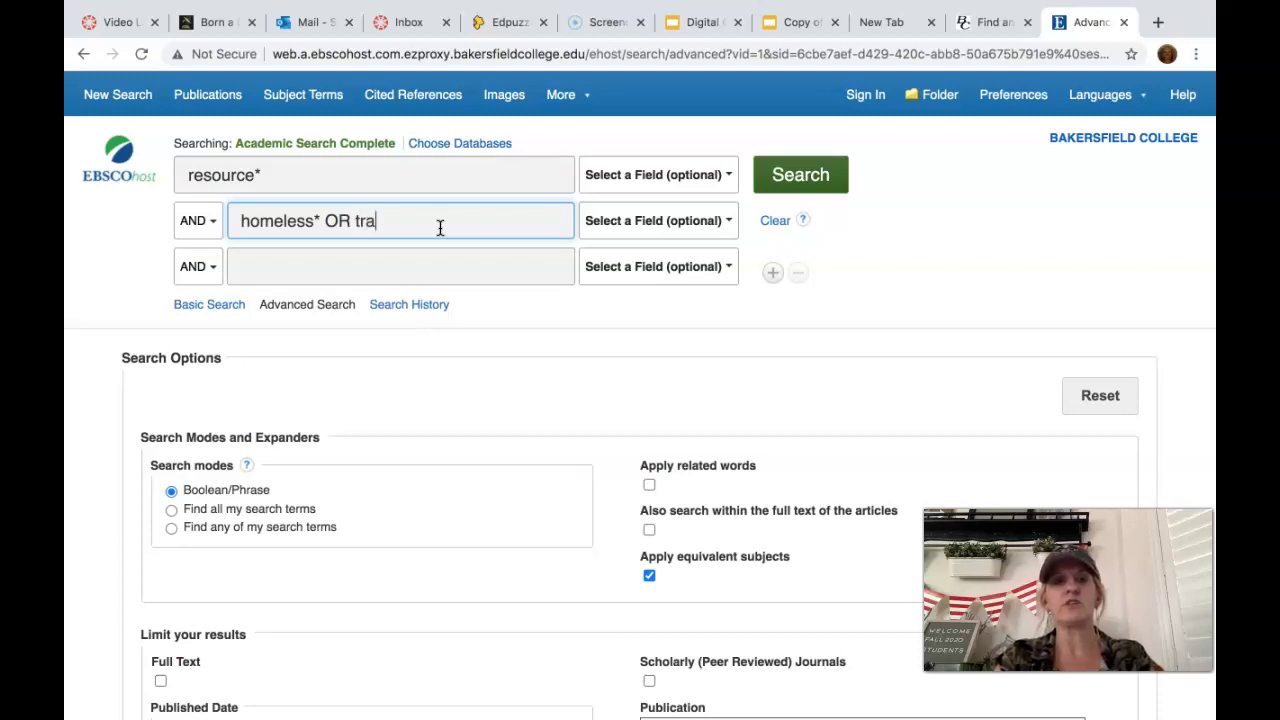
{"action": "type", "text": "nsient*"}
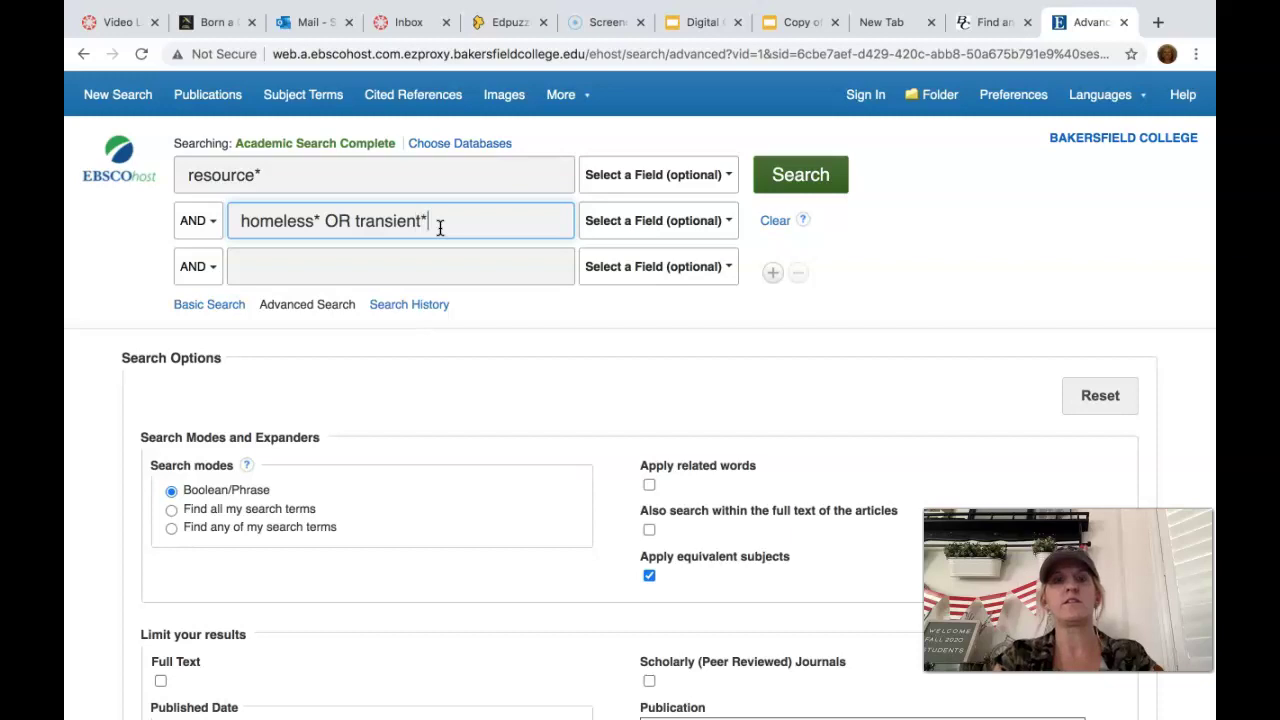
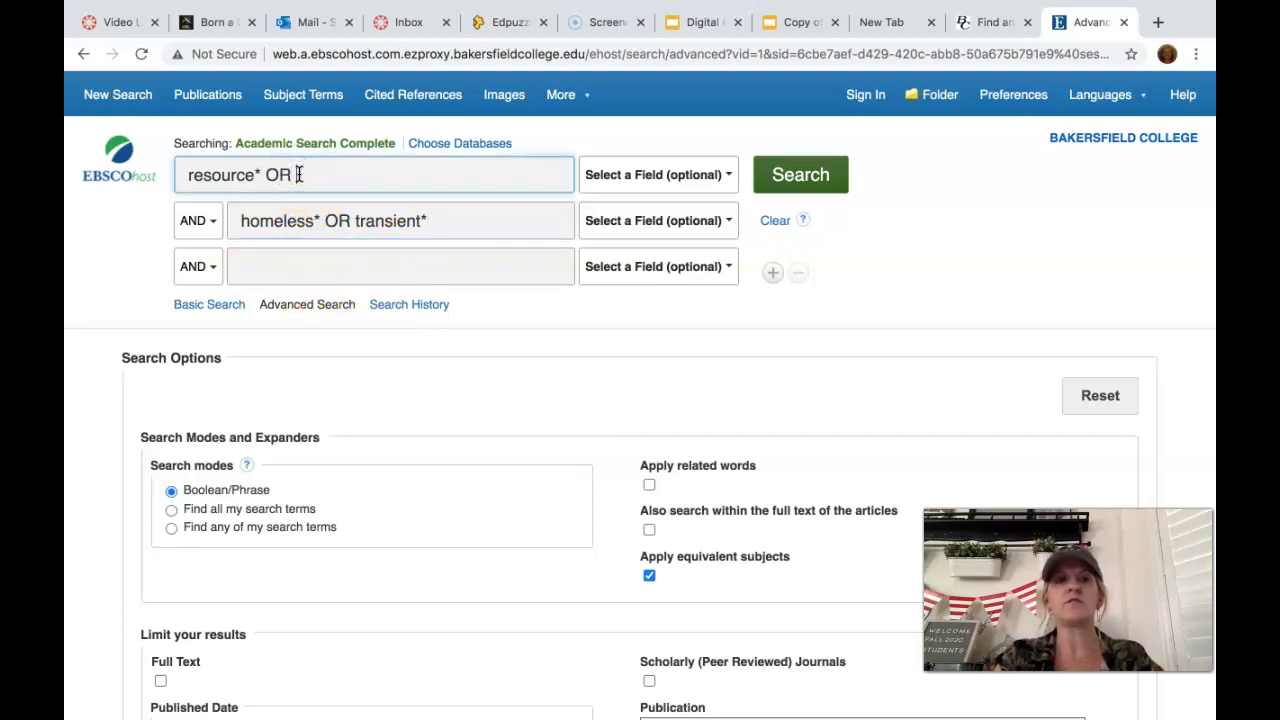
Broaden the first search term with an alternative keyword, making it resource* OR benefit*
{"action": "type", "text": "benefit"}
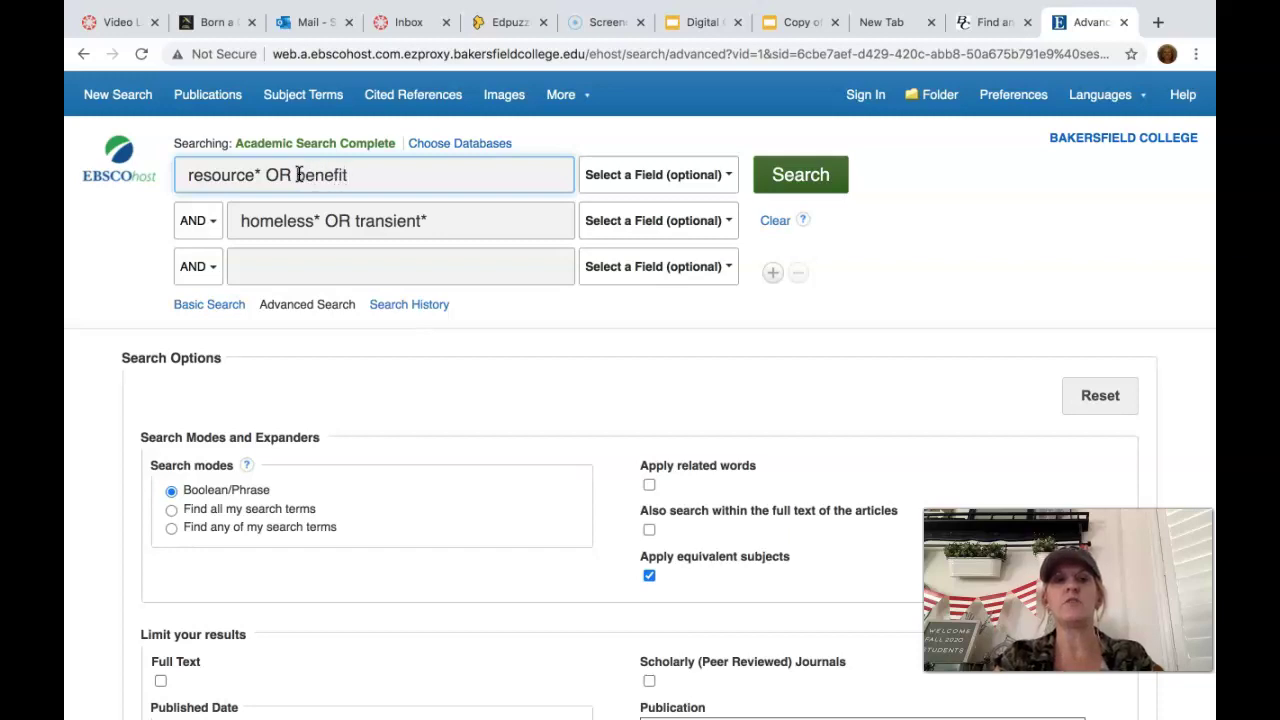
{"action": "type", "text": "*"}
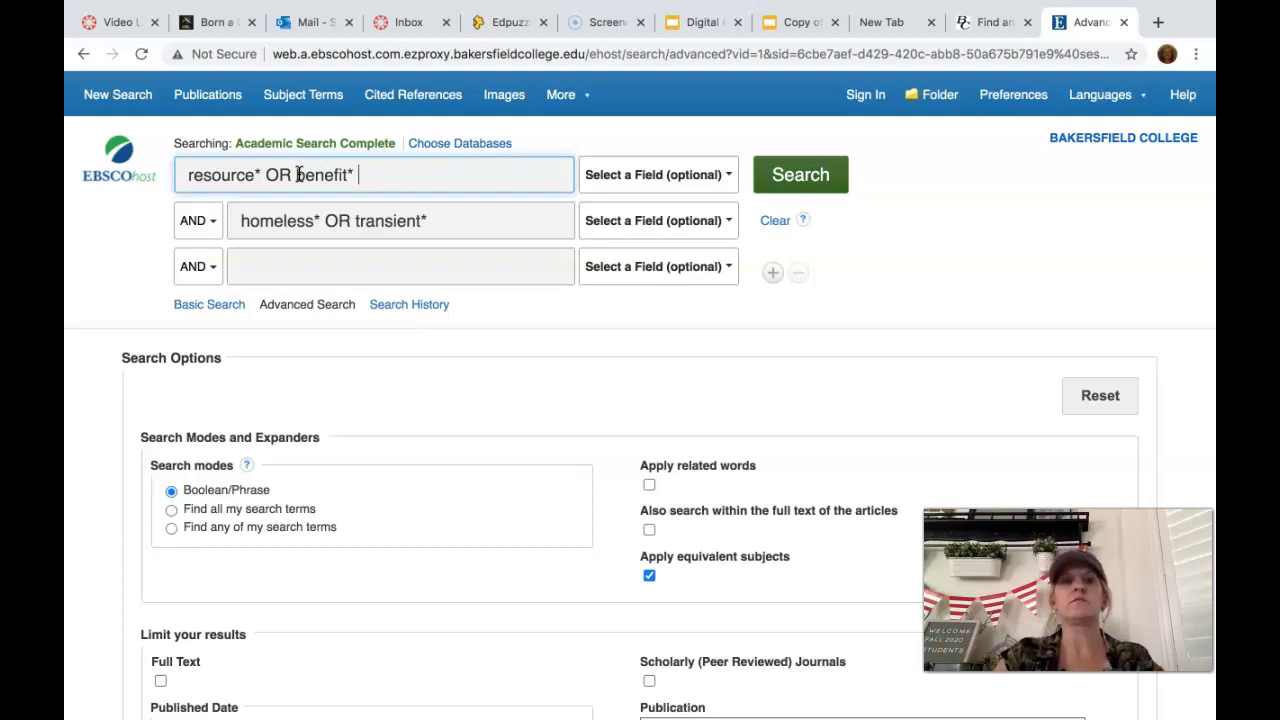
{"action": "left_click", "coordinate": [397, 190]}
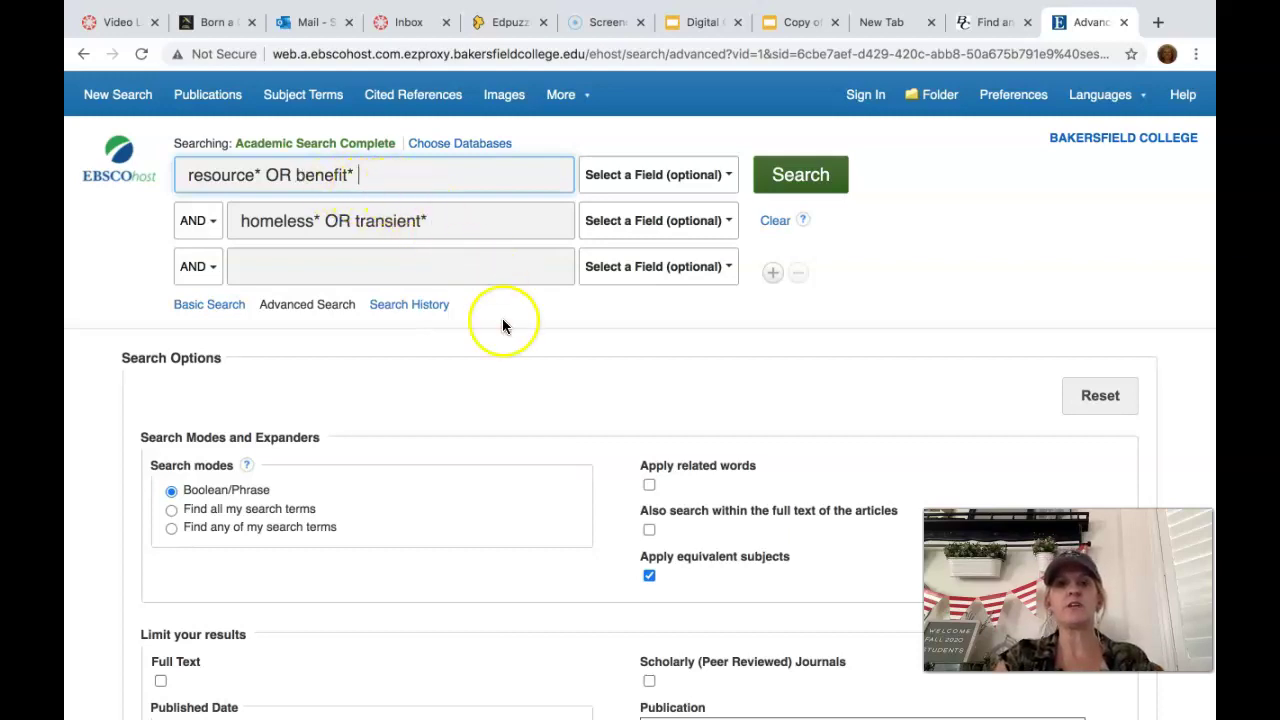
Run the advanced search for resource* OR benefit* combined by AND with homeless* OR transient*
{"action": "scroll", "coordinate": [450, 545], "scroll_direction": "down", "scroll_amount": 3}
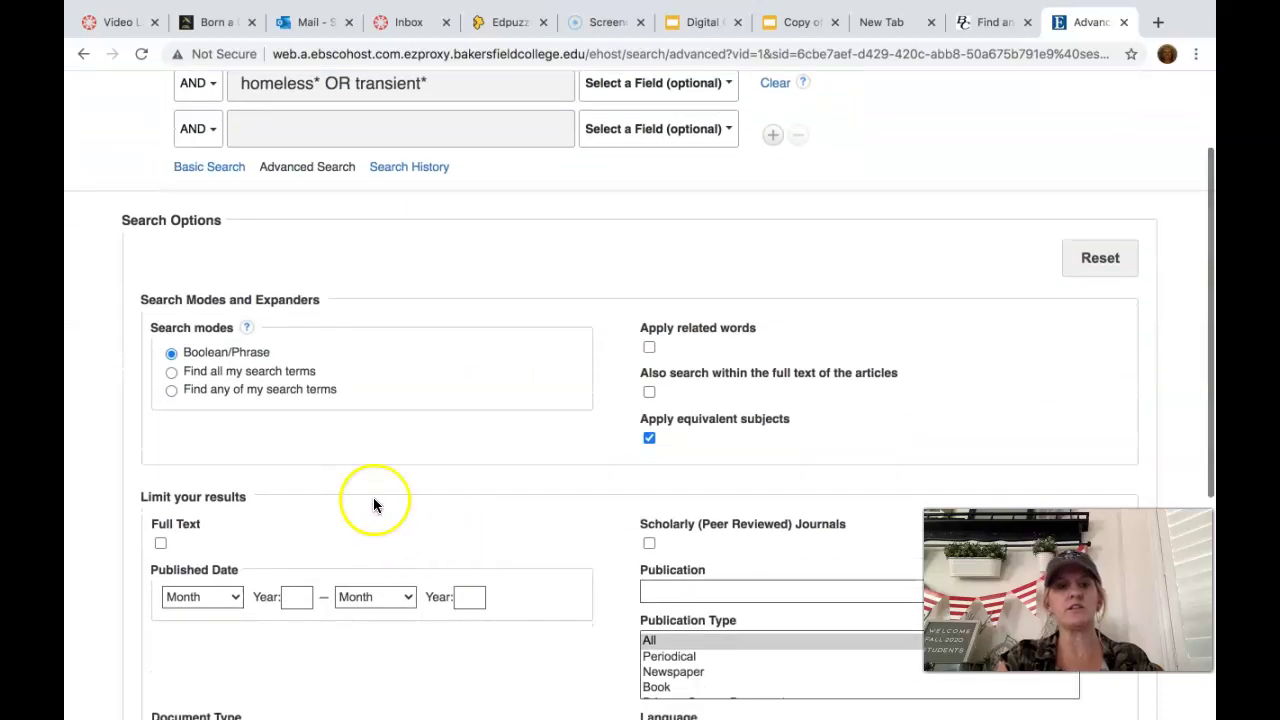
{"action": "scroll", "coordinate": [538, 475], "scroll_direction": "up", "scroll_amount": 3}
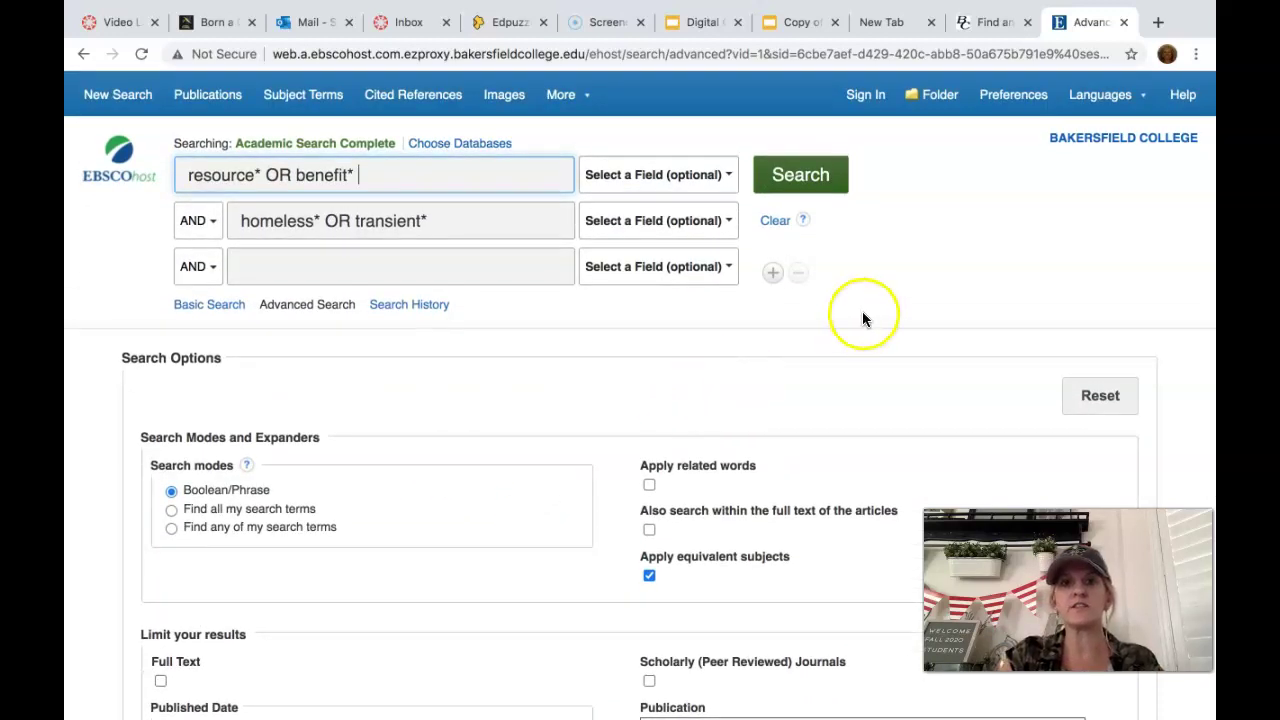
{"action": "left_click", "coordinate": [802, 180]}
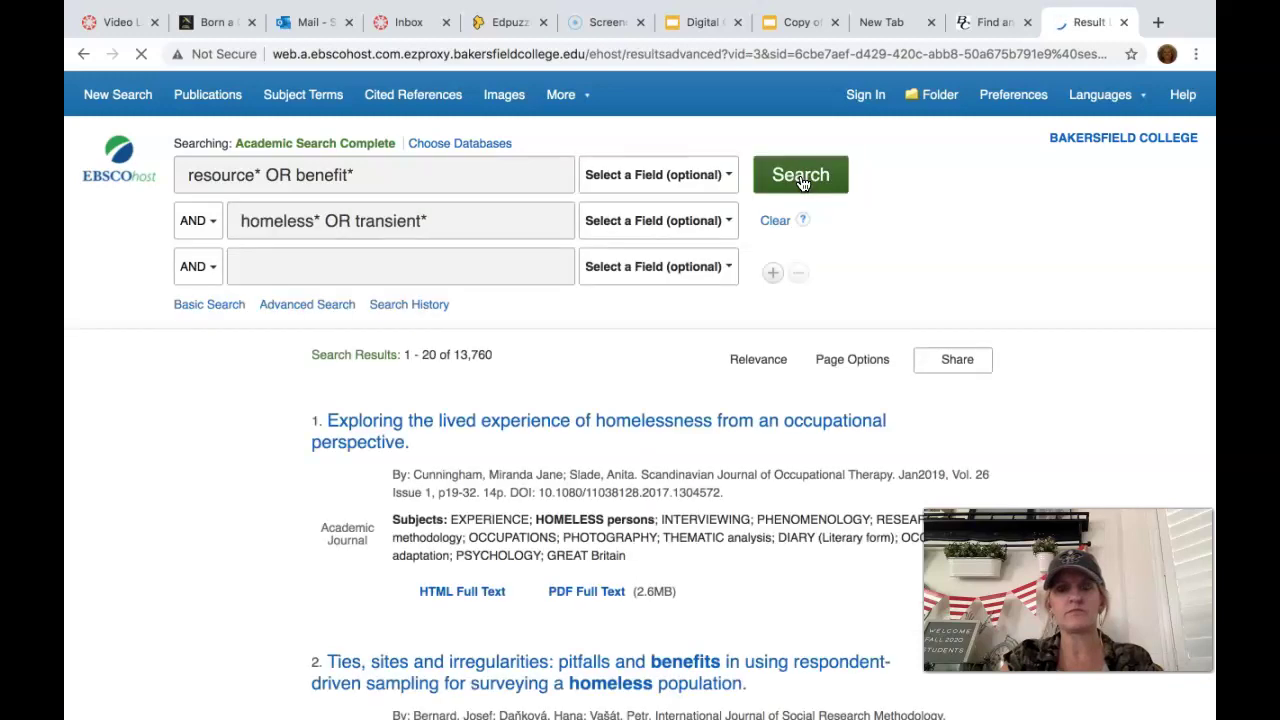
{"action": "left_click", "coordinate": [474, 366]}
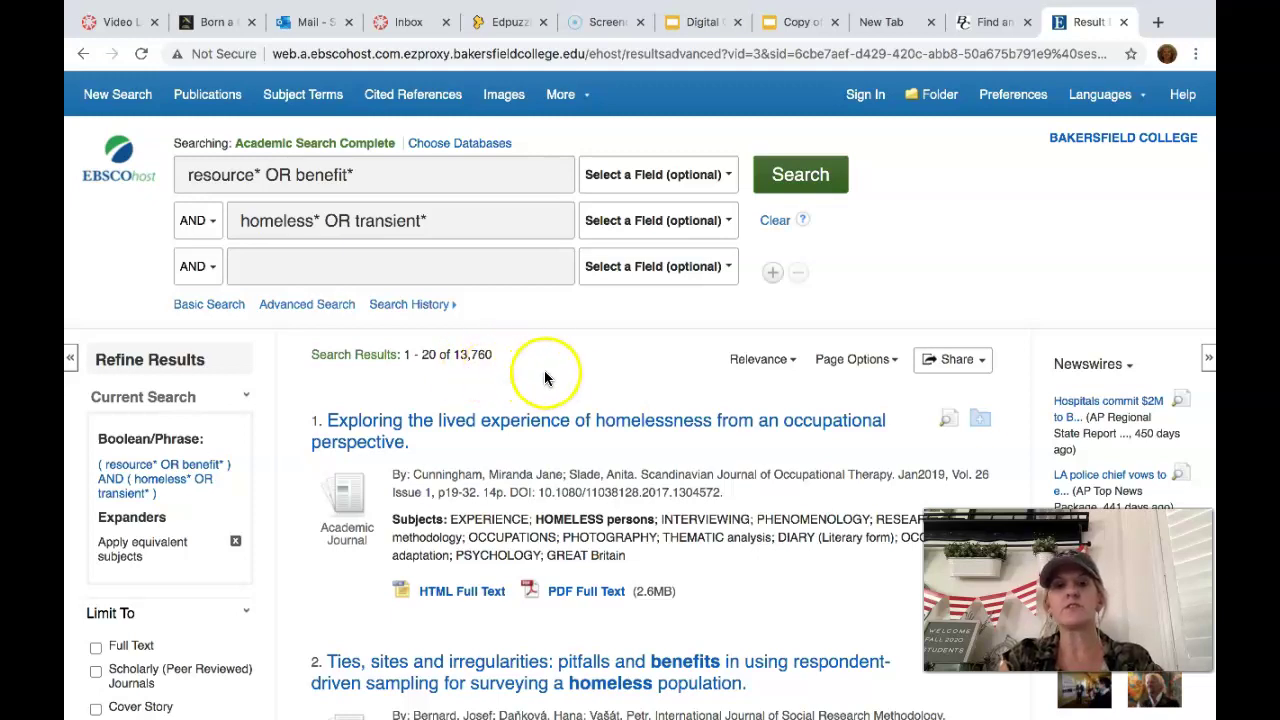
Limit the search results to articles available in full text
{"action": "scroll", "coordinate": [563, 370], "scroll_direction": "down", "scroll_amount": 2}
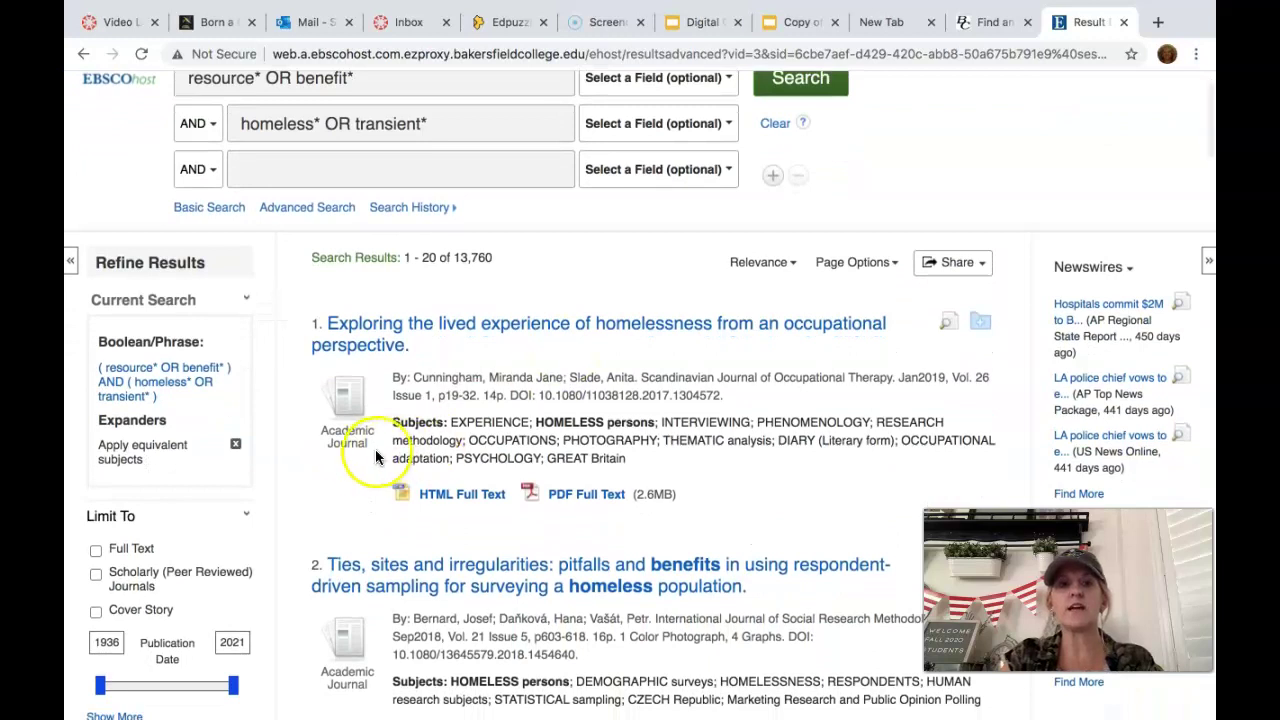
{"action": "scroll", "coordinate": [365, 451], "scroll_direction": "down", "scroll_amount": 1}
{"action": "scroll", "coordinate": [305, 437], "scroll_direction": "down", "scroll_amount": 1}
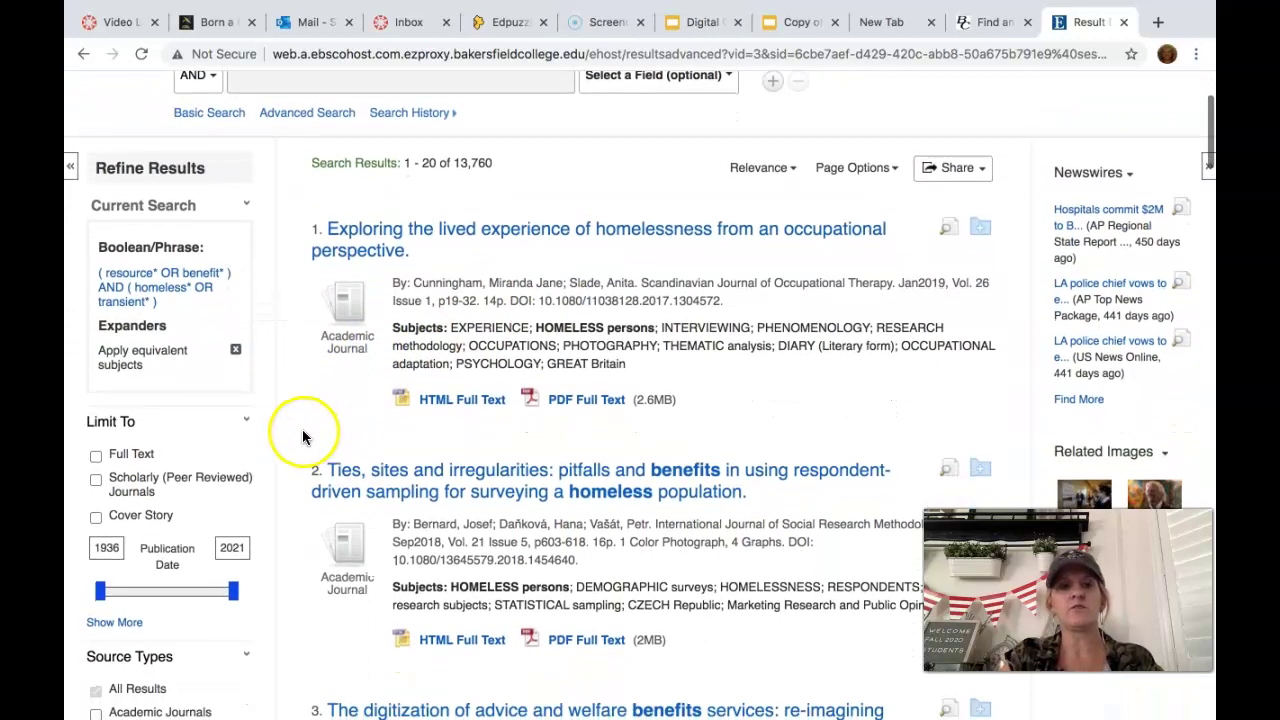
{"action": "scroll", "coordinate": [294, 445], "scroll_direction": "down", "scroll_amount": 1}
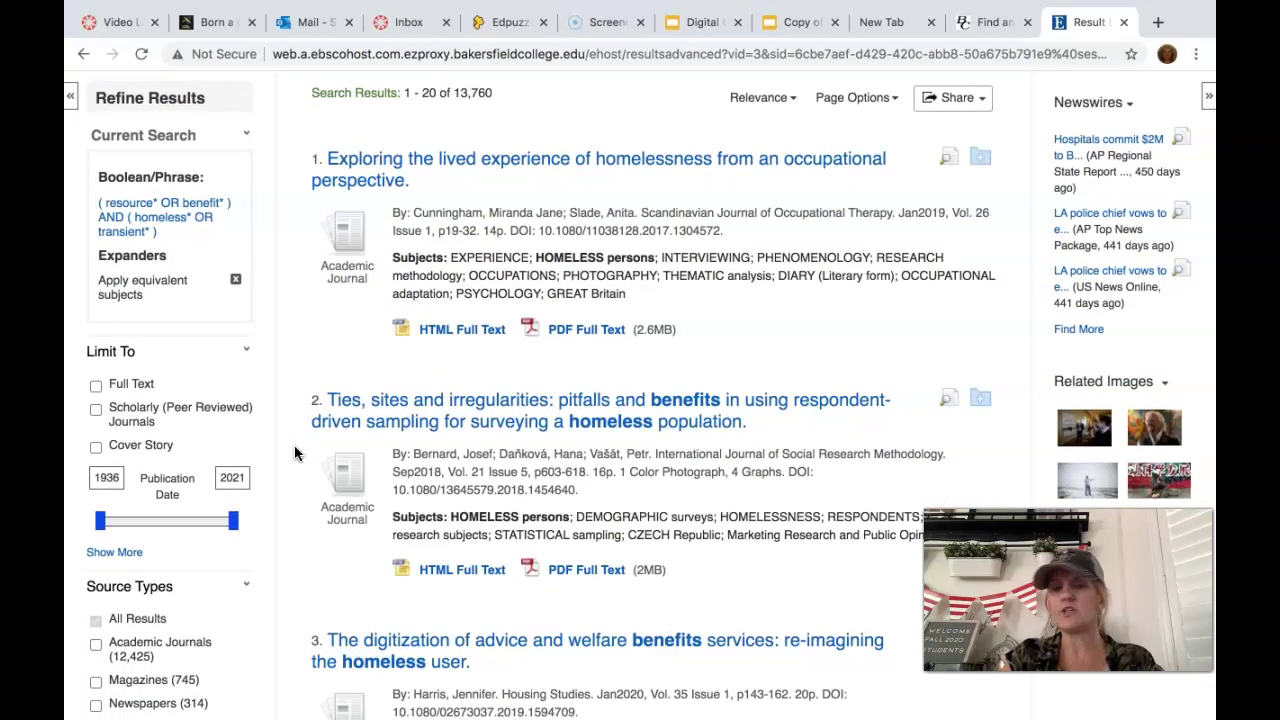
{"action": "scroll", "coordinate": [284, 455], "scroll_direction": "down", "scroll_amount": 1}
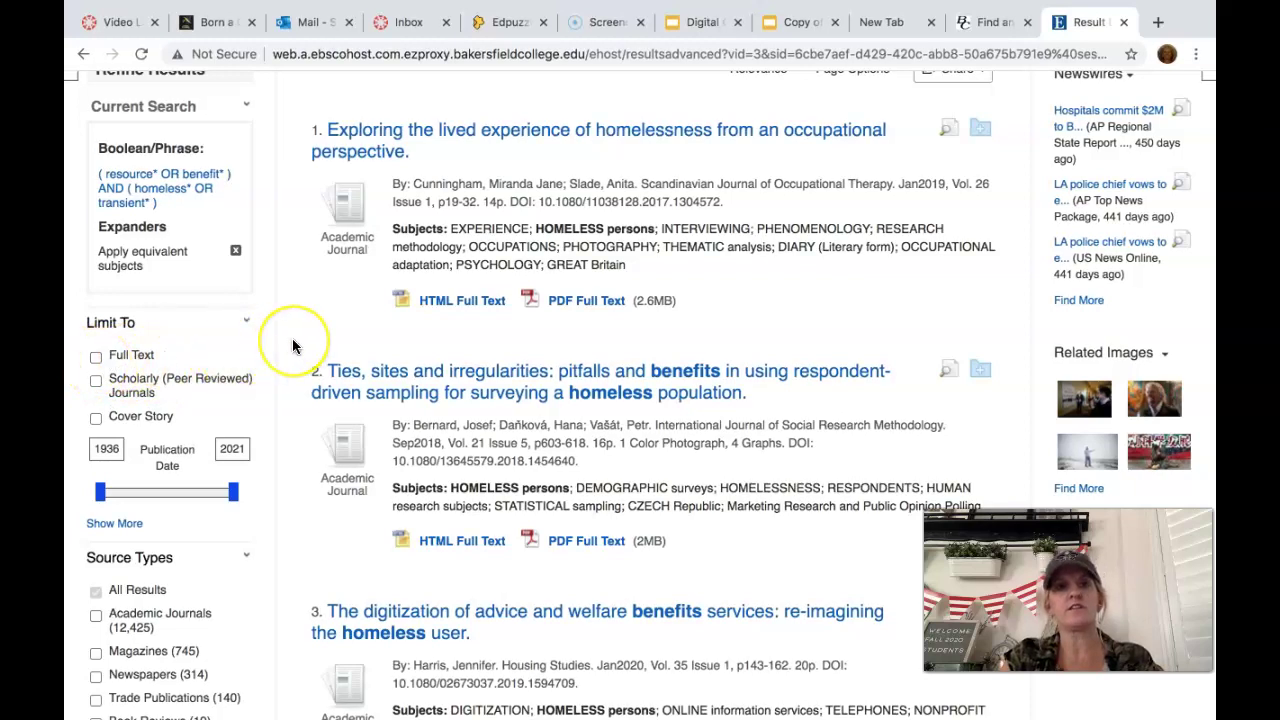
{"action": "scroll", "coordinate": [289, 343], "scroll_direction": "up", "scroll_amount": 1}
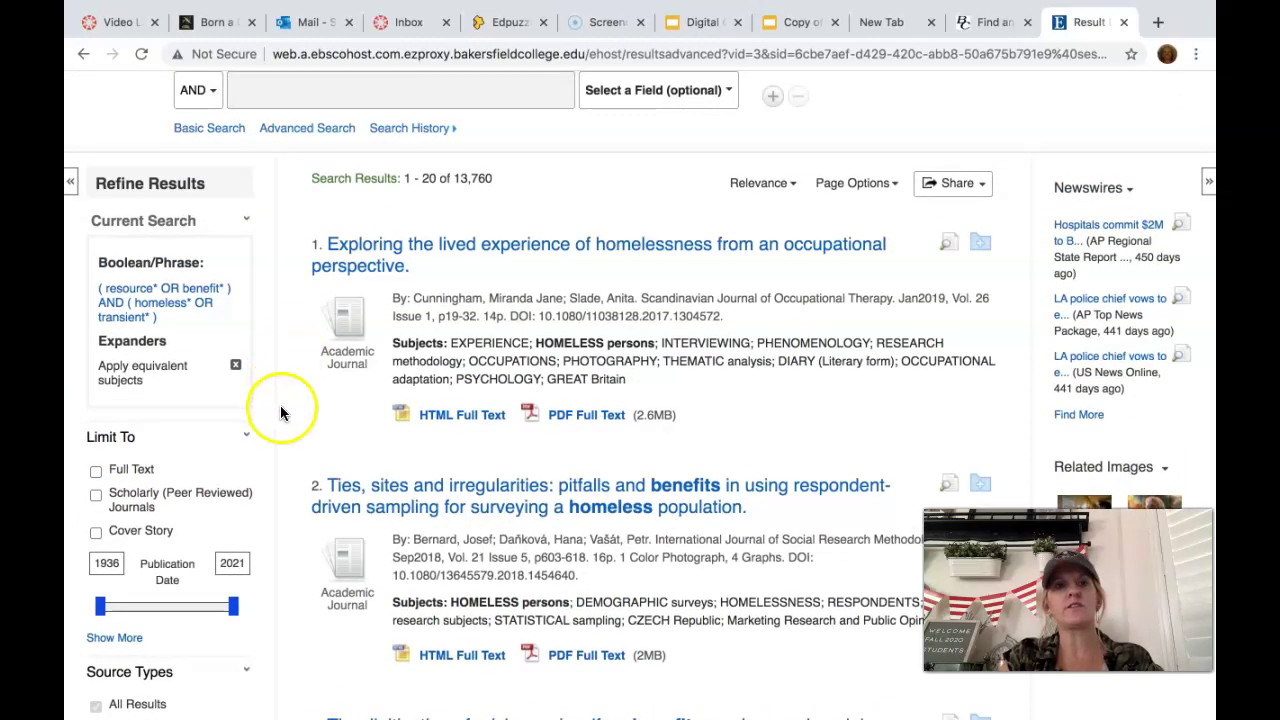
{"action": "scroll", "coordinate": [280, 408], "scroll_direction": "down", "scroll_amount": 1}
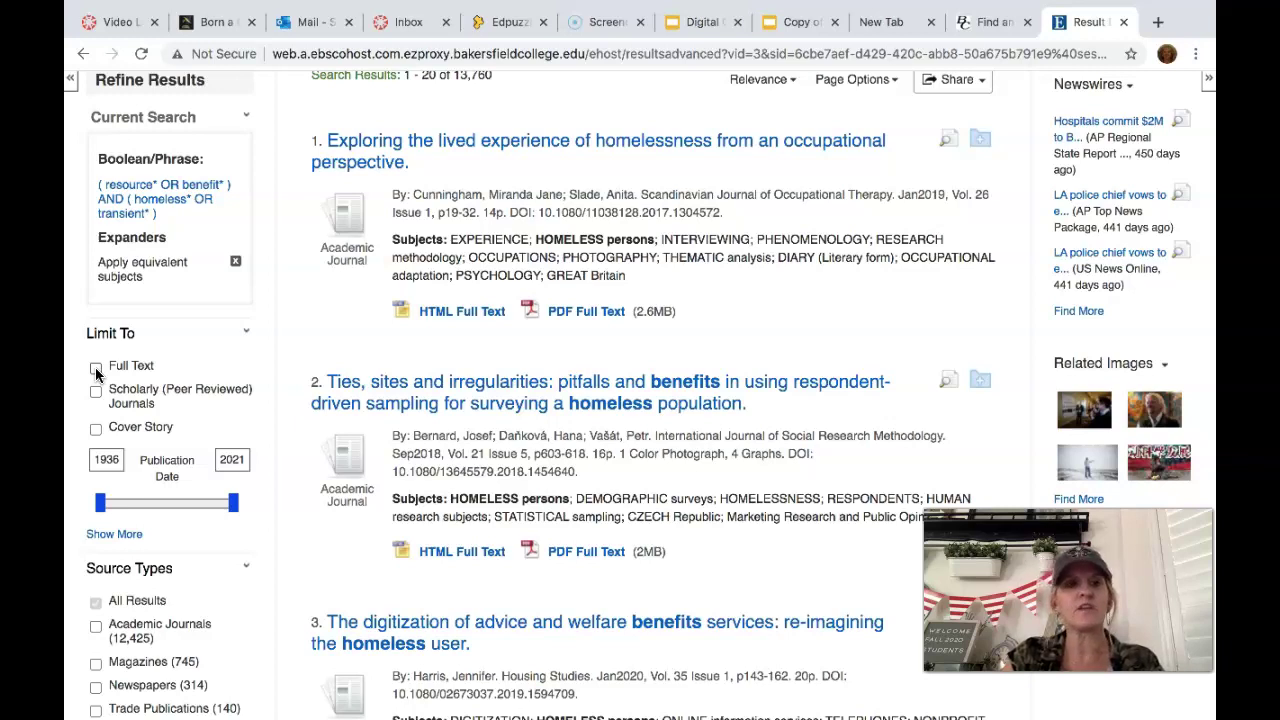
{"action": "left_click", "coordinate": [95, 367]}
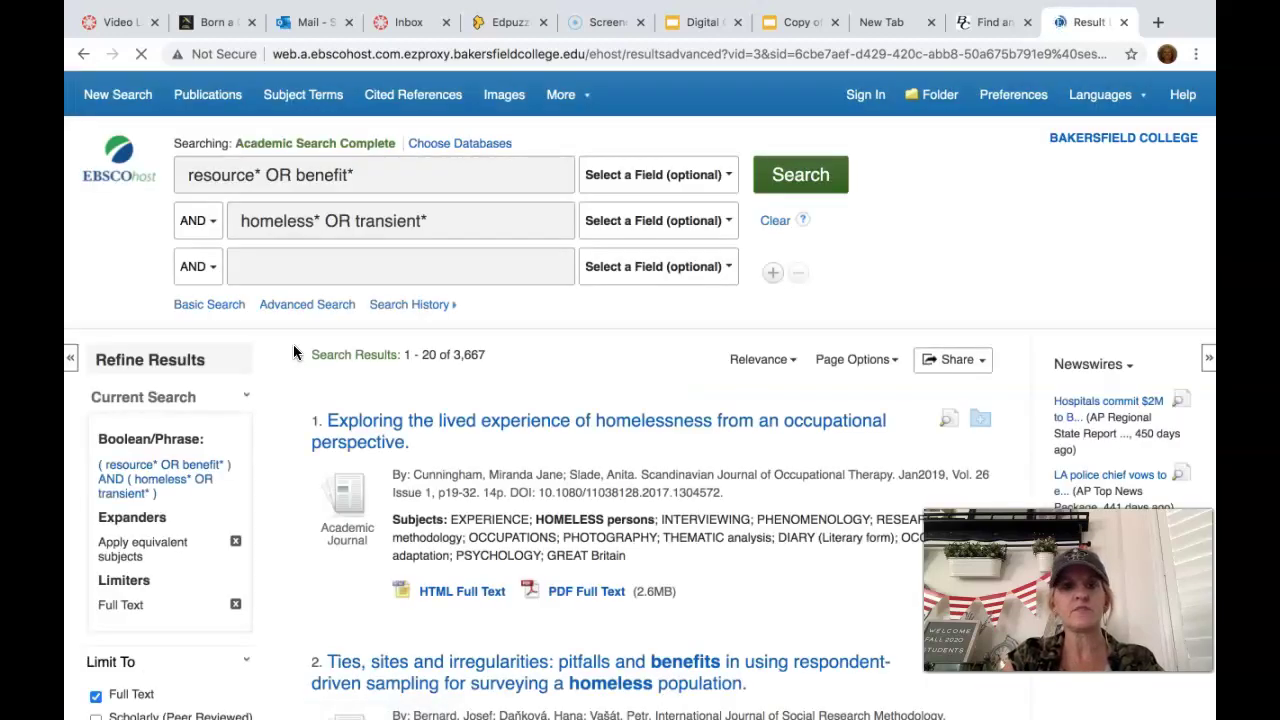
{"action": "left_click", "coordinate": [385, 377]}
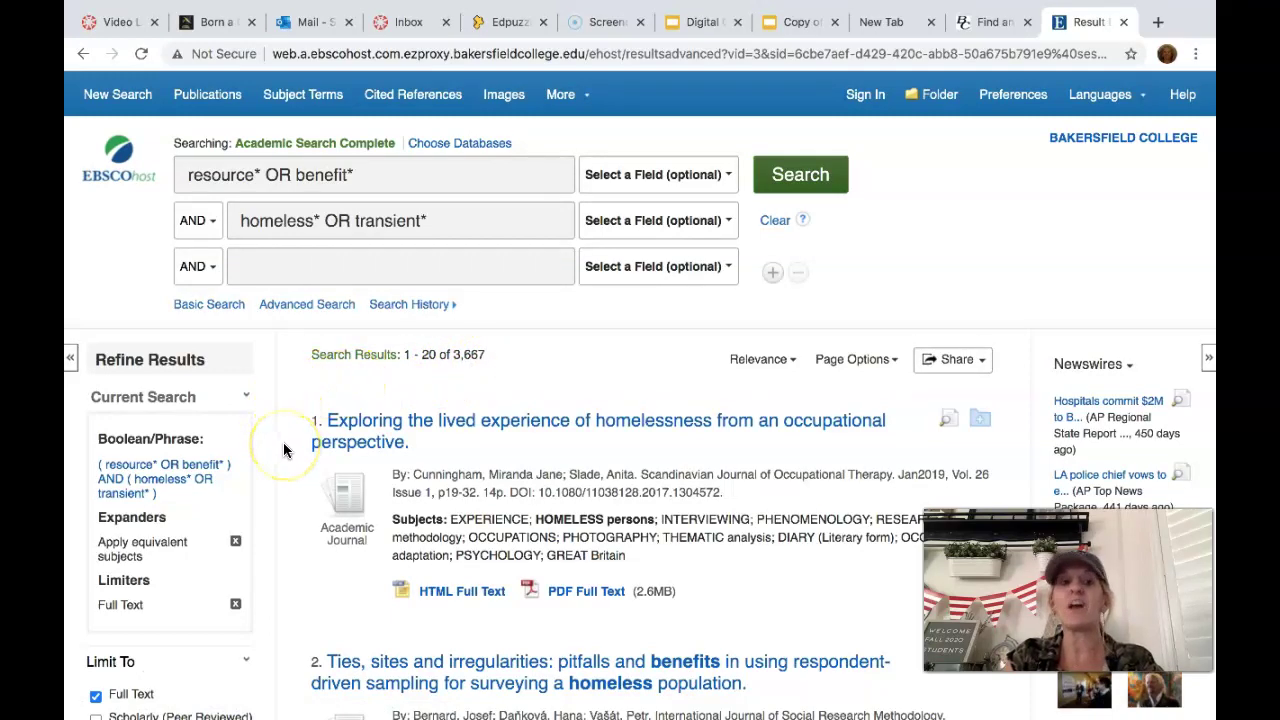
Narrow the full-text results further to scholarly (peer reviewed) journals
{"action": "scroll", "coordinate": [284, 444], "scroll_direction": "down", "scroll_amount": 3}
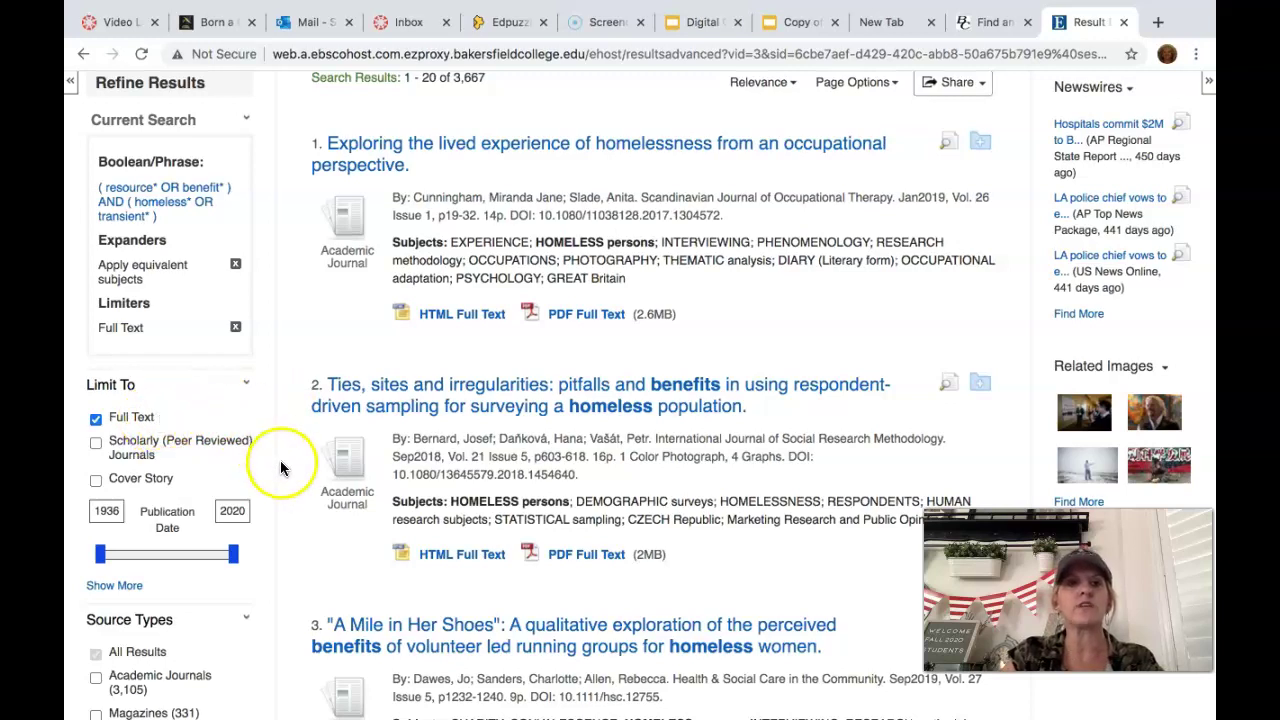
{"action": "scroll", "coordinate": [285, 469], "scroll_direction": "down", "scroll_amount": 1}
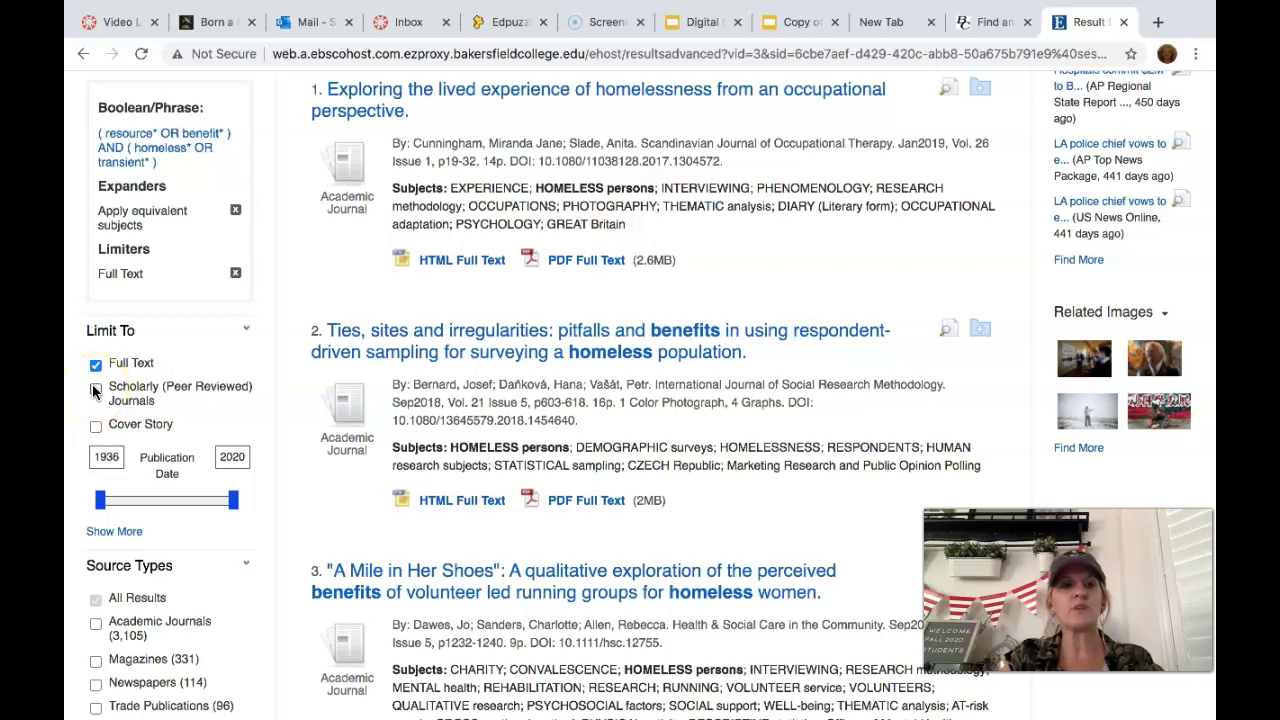
{"action": "scroll", "coordinate": [253, 366], "scroll_direction": "up", "scroll_amount": 2}
{"action": "scroll", "coordinate": [253, 360], "scroll_direction": "down", "scroll_amount": 2}
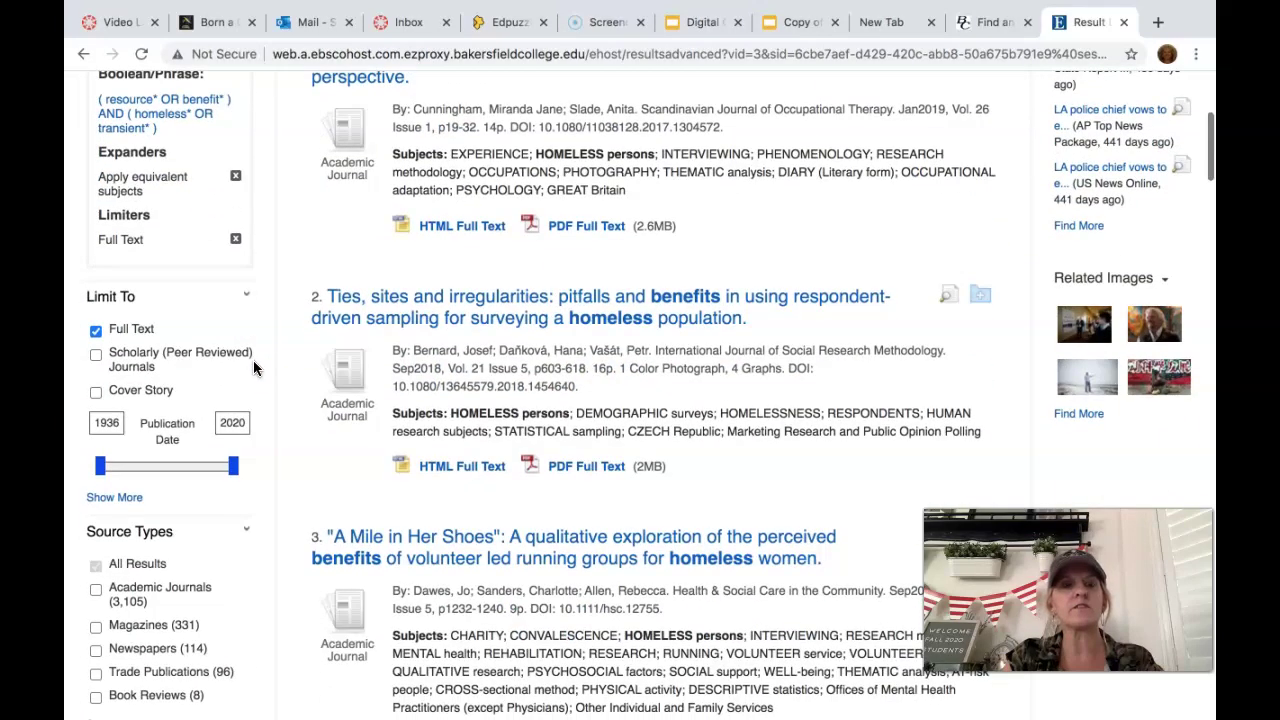
{"action": "left_click", "coordinate": [95, 357]}
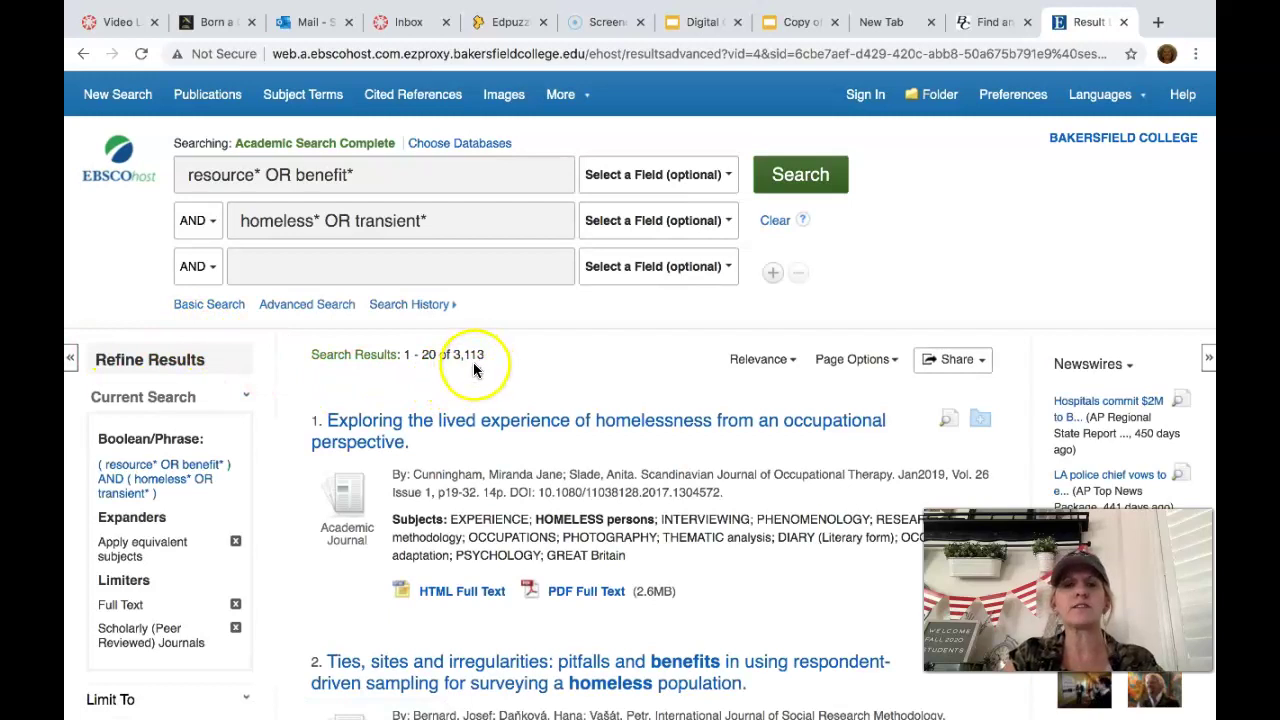
Restrict the publication date range so that it starts in 1990
{"action": "scroll", "coordinate": [290, 455], "scroll_direction": "down", "scroll_amount": 1}
{"action": "scroll", "coordinate": [288, 465], "scroll_direction": "down", "scroll_amount": 3}
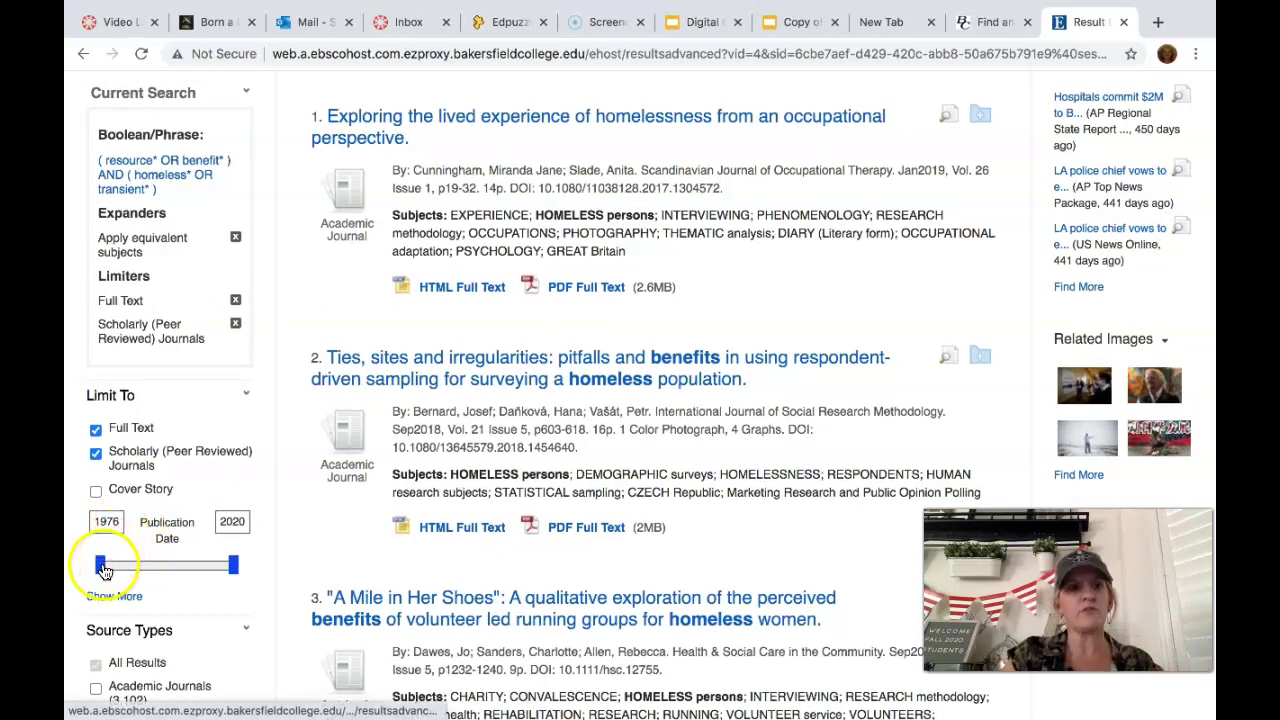
{"action": "left_click_drag", "start_coordinate": [106, 568], "coordinate": [147, 571]}
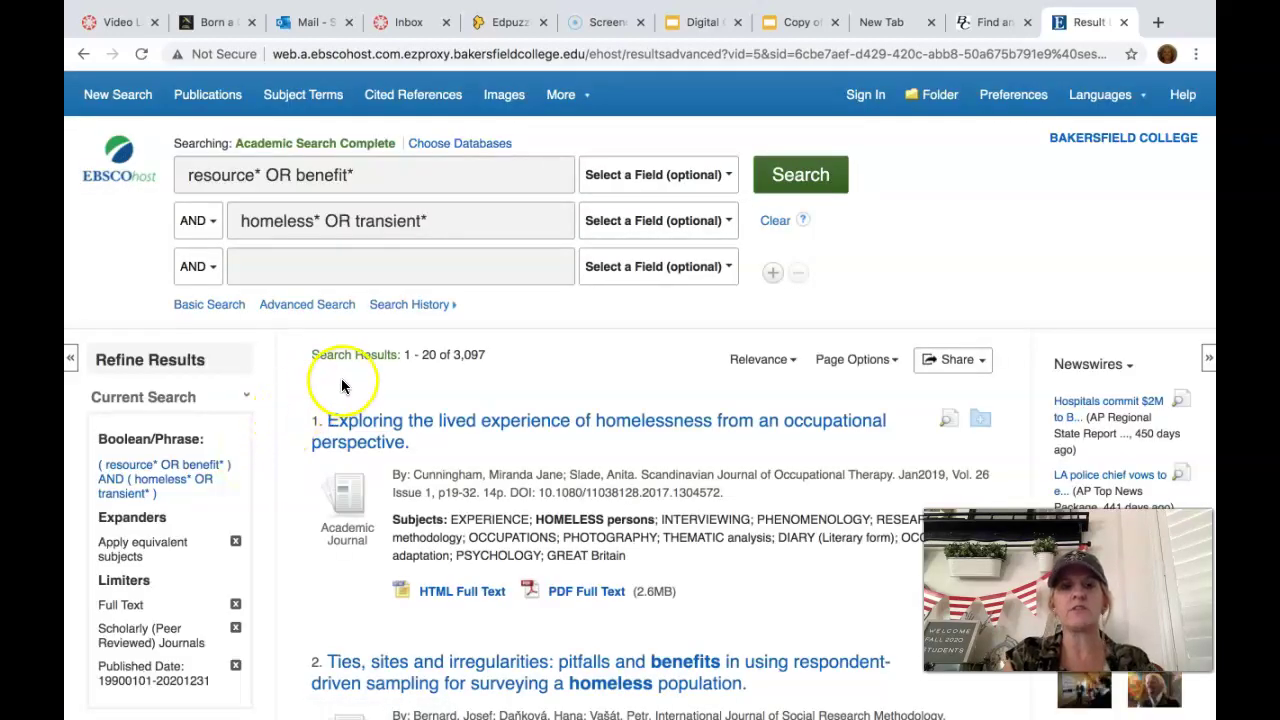
Review the applied limiters and the first articles in the narrowed result list
{"action": "scroll", "coordinate": [293, 468], "scroll_direction": "down", "scroll_amount": 3}
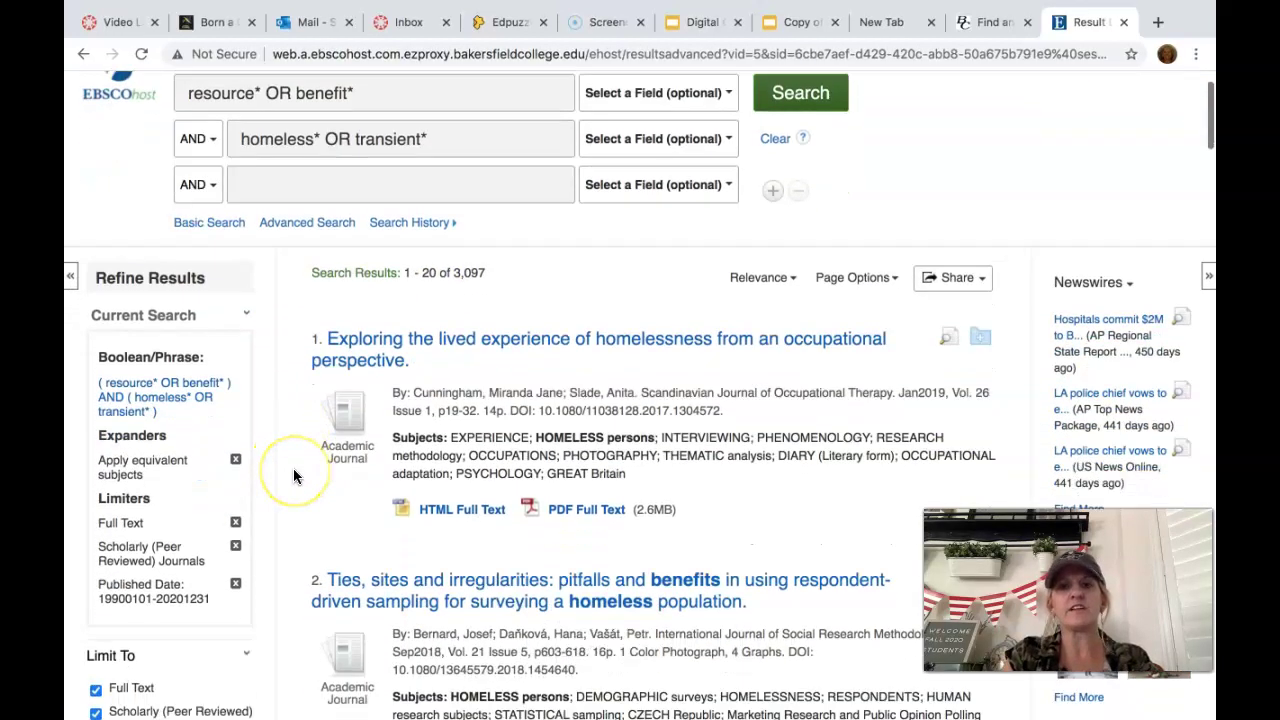
{"action": "scroll", "coordinate": [288, 512], "scroll_direction": "down", "scroll_amount": 2}
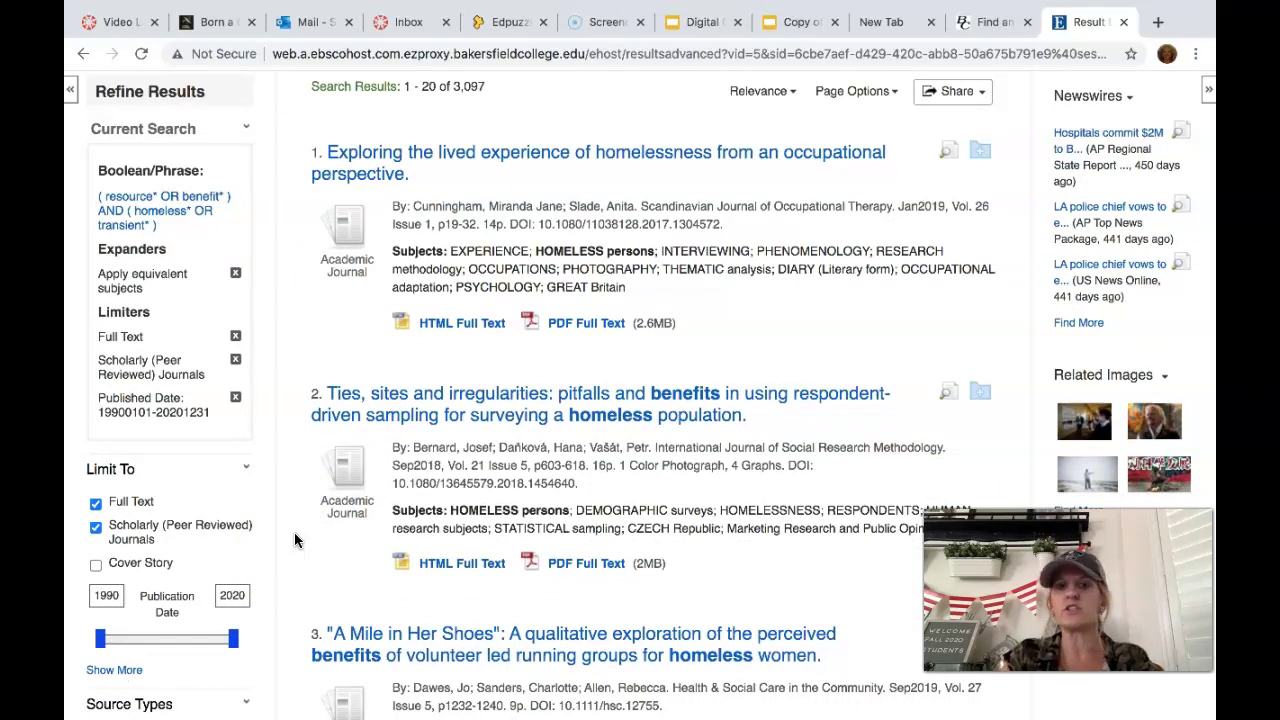
{"action": "scroll", "coordinate": [294, 540], "scroll_direction": "up", "scroll_amount": 4}
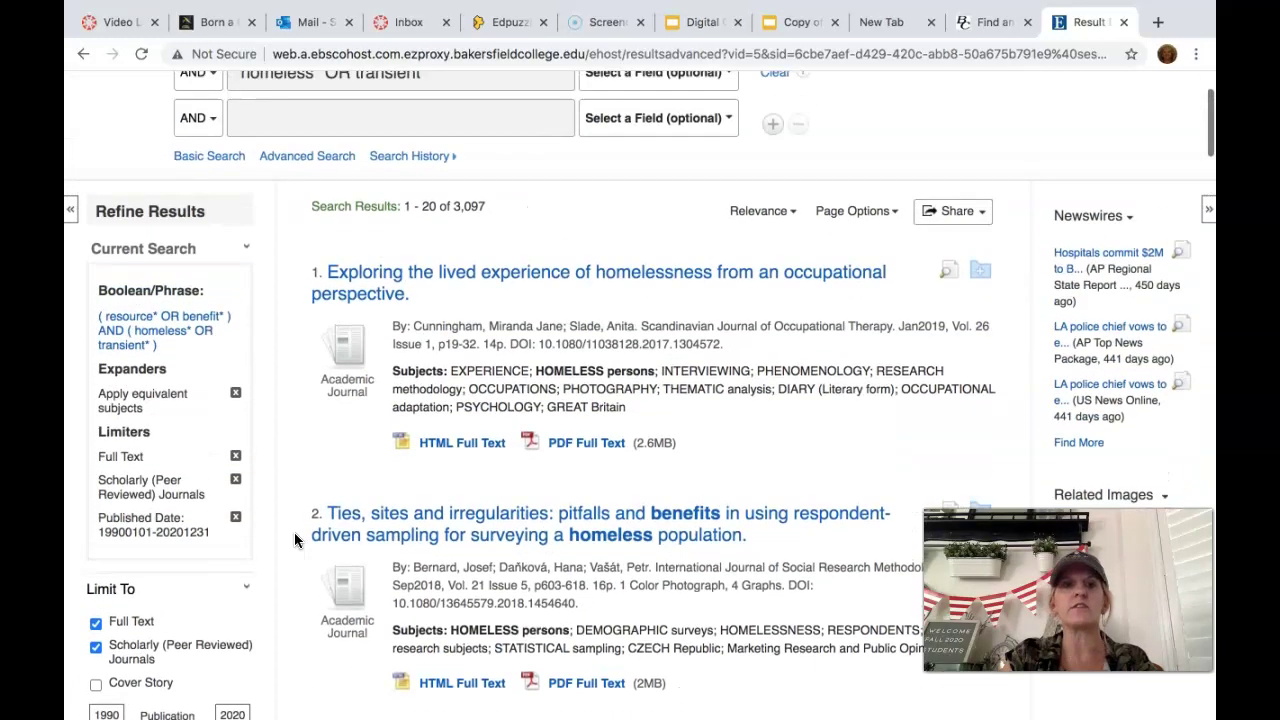
{"action": "scroll", "coordinate": [294, 540], "scroll_direction": "up", "scroll_amount": 1}
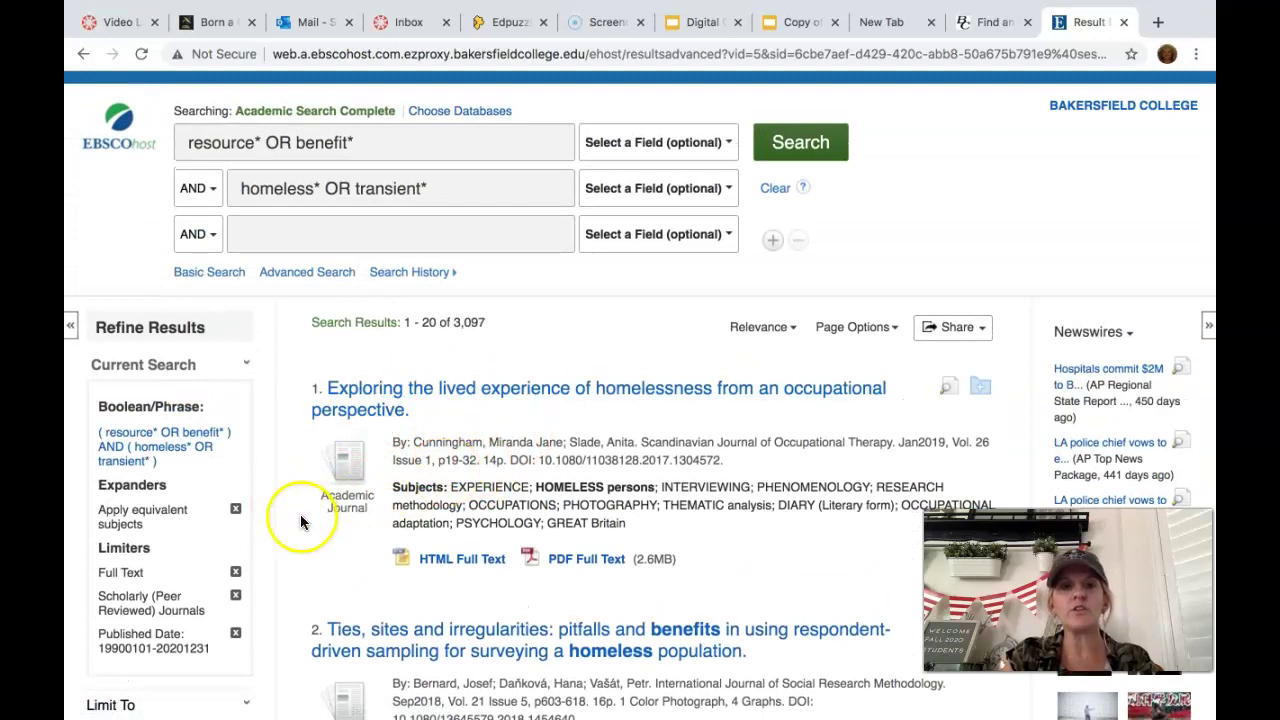
{"action": "scroll", "coordinate": [283, 555], "scroll_direction": "down", "scroll_amount": 3}
{"action": "scroll", "coordinate": [284, 559], "scroll_direction": "down", "scroll_amount": 1}
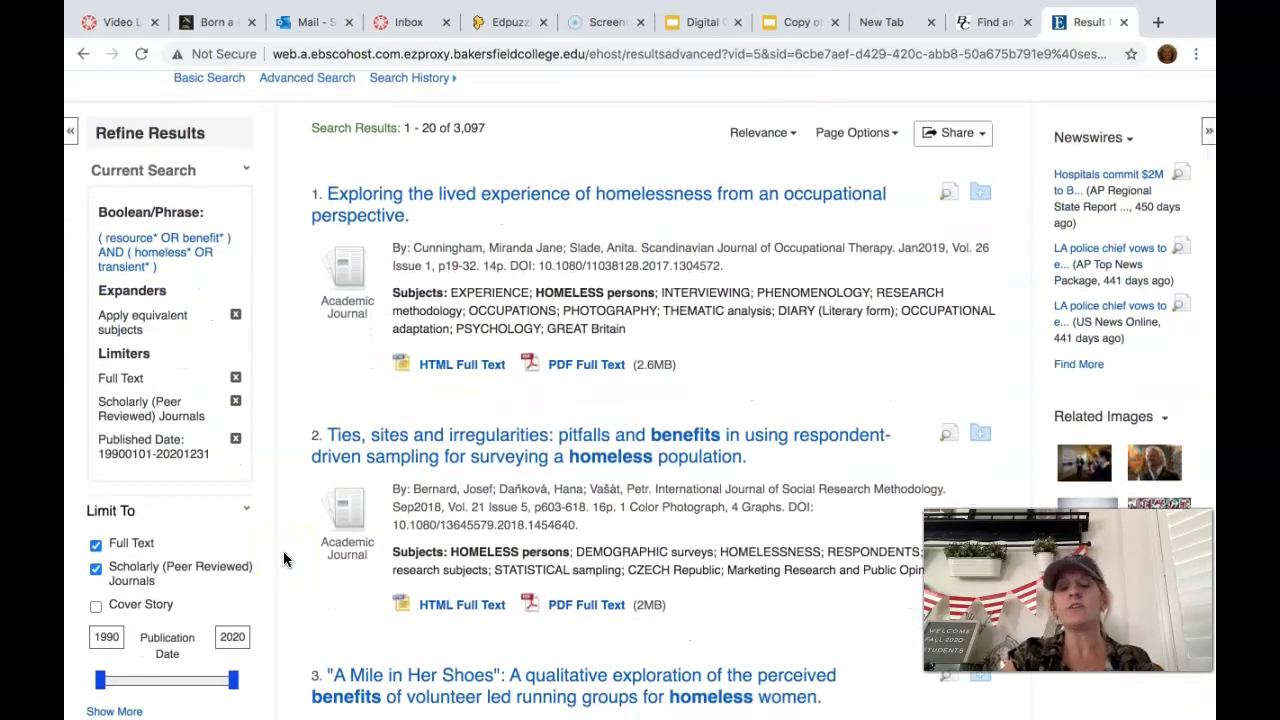
{"action": "scroll", "coordinate": [283, 558], "scroll_direction": "down", "scroll_amount": 1}
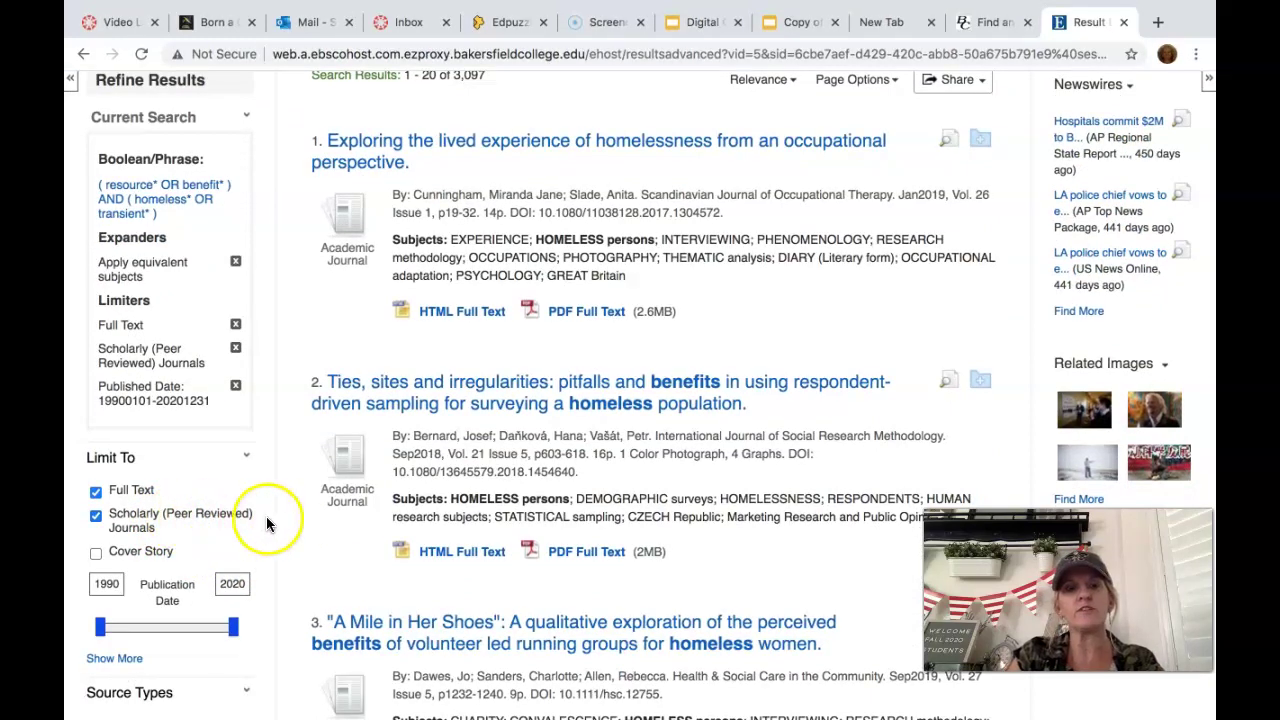
{"action": "scroll", "coordinate": [290, 525], "scroll_direction": "up", "scroll_amount": 3}
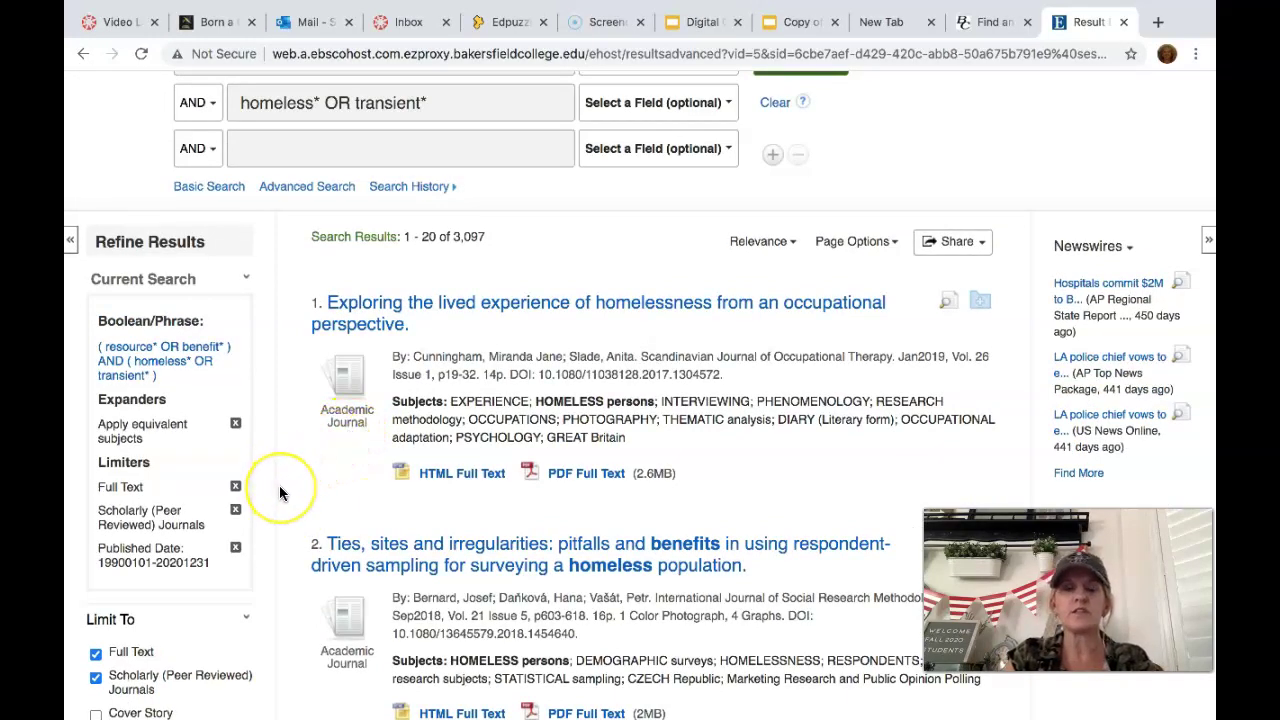
{"action": "scroll", "coordinate": [280, 492], "scroll_direction": "down", "scroll_amount": 2}
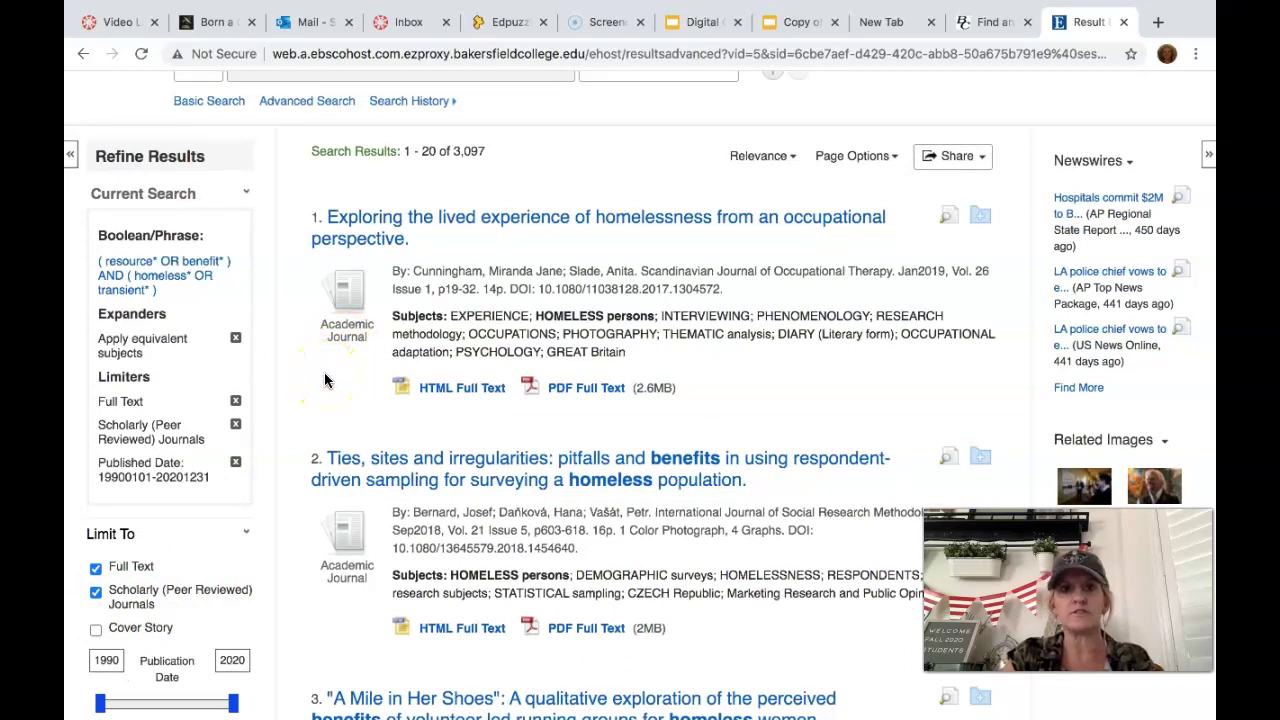
Open the record of "Exploring the lived experience of homelessness from an occupational perspective" and review its source, subject terms and abstract
{"action": "left_click", "coordinate": [470, 224]}
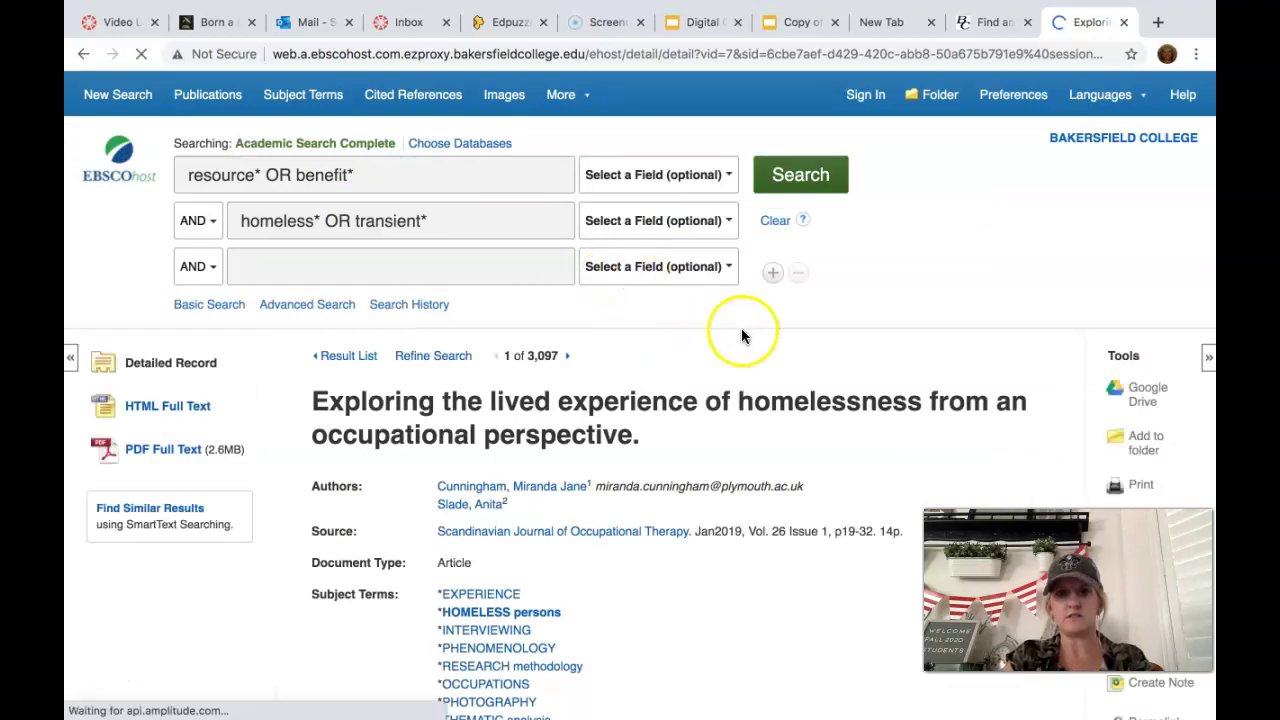
{"action": "scroll", "coordinate": [781, 390], "scroll_direction": "down", "scroll_amount": 4}
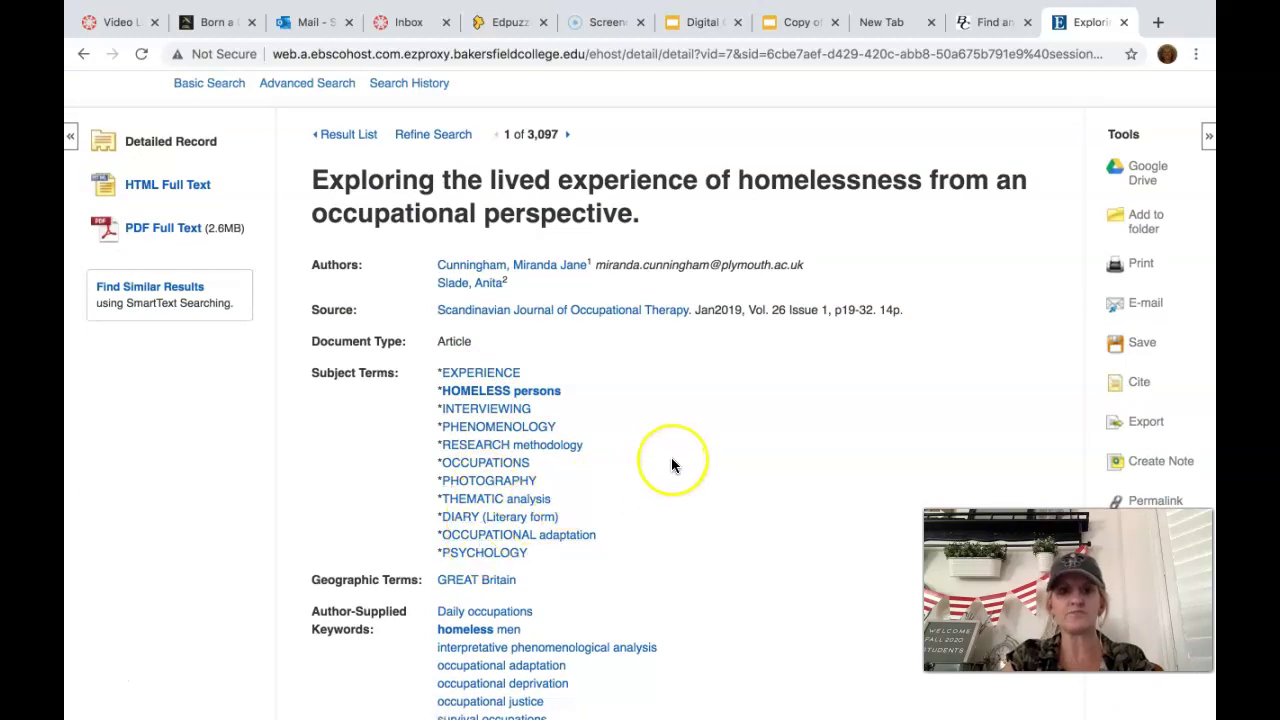
{"action": "scroll", "coordinate": [671, 463], "scroll_direction": "down", "scroll_amount": 6}
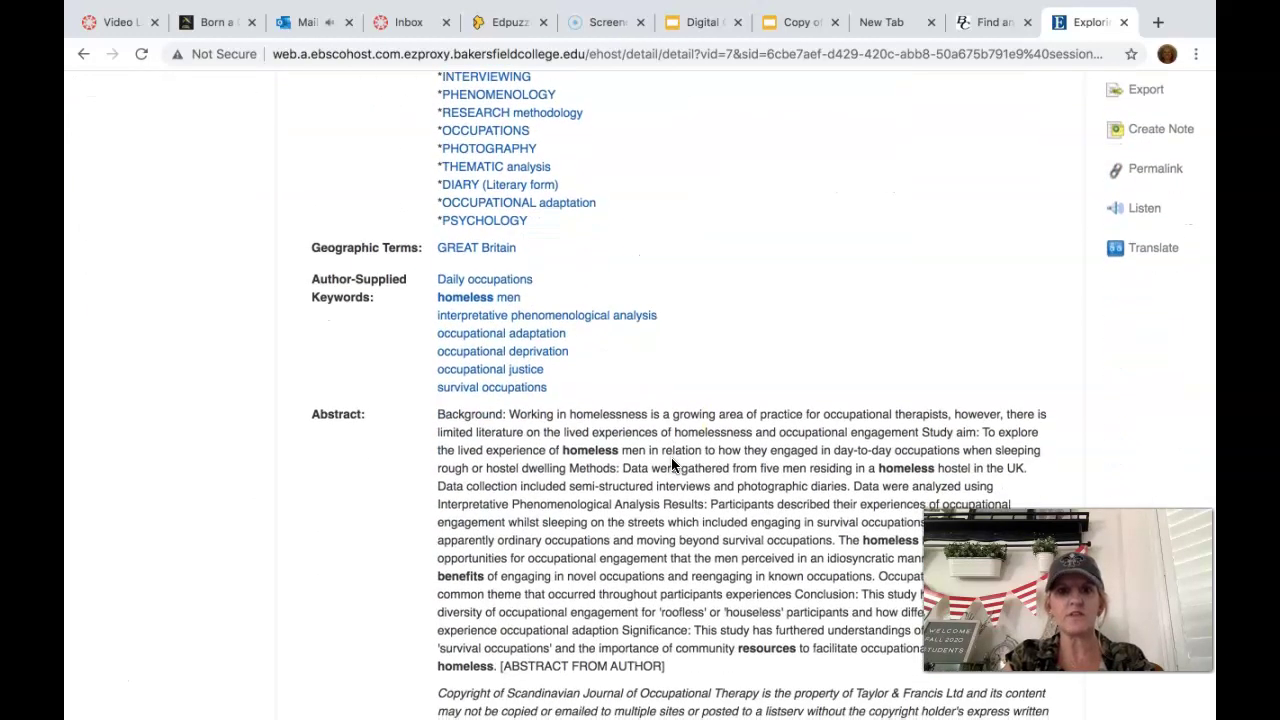
{"action": "scroll", "coordinate": [671, 463], "scroll_direction": "down", "scroll_amount": 2}
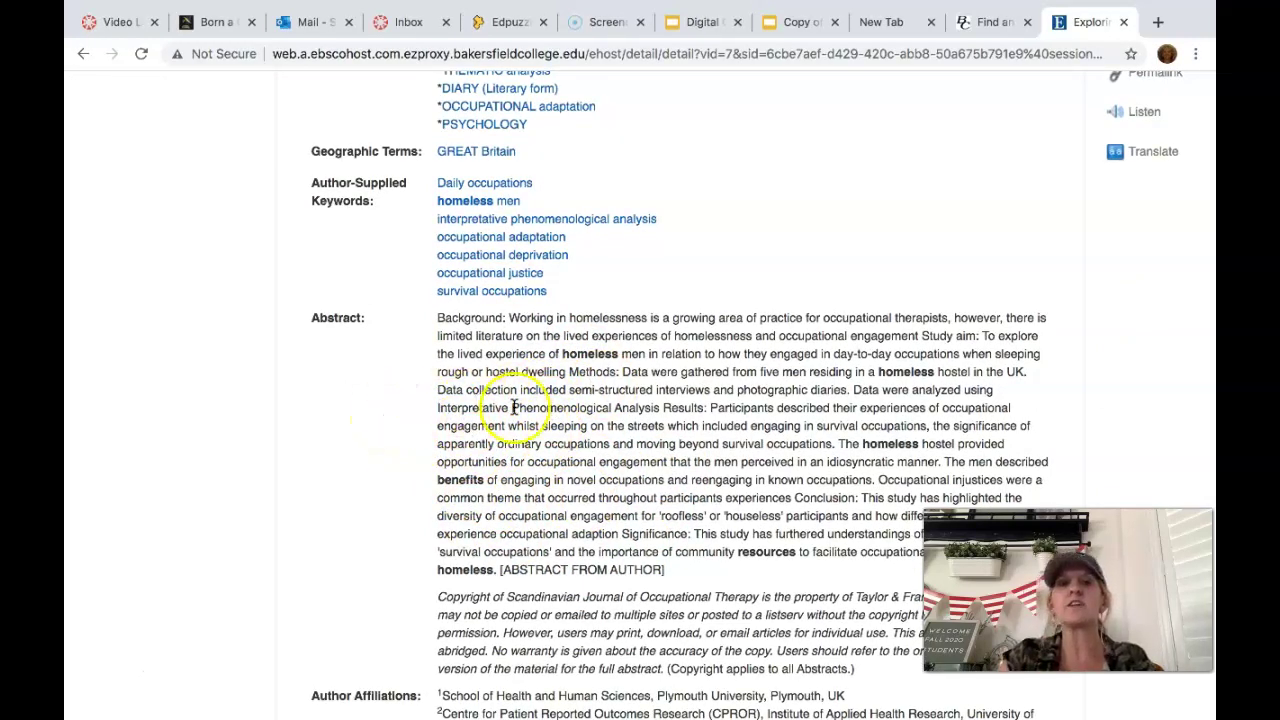
{"action": "scroll", "coordinate": [361, 491], "scroll_direction": "up", "scroll_amount": 3}
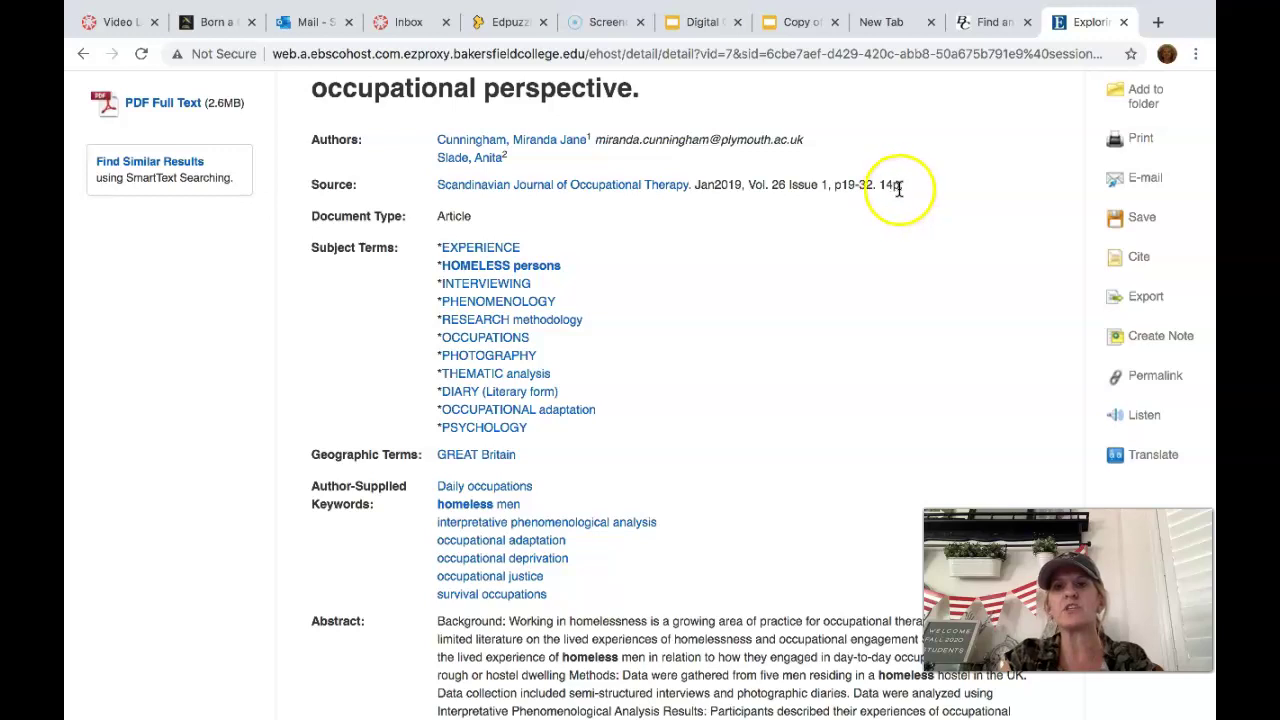
{"action": "scroll", "coordinate": [343, 428], "scroll_direction": "up", "scroll_amount": 1}
{"action": "scroll", "coordinate": [343, 428], "scroll_direction": "down", "scroll_amount": 1}
{"action": "scroll", "coordinate": [343, 428], "scroll_direction": "up", "scroll_amount": 2}
{"action": "scroll", "coordinate": [751, 401], "scroll_direction": "down", "scroll_amount": 1}
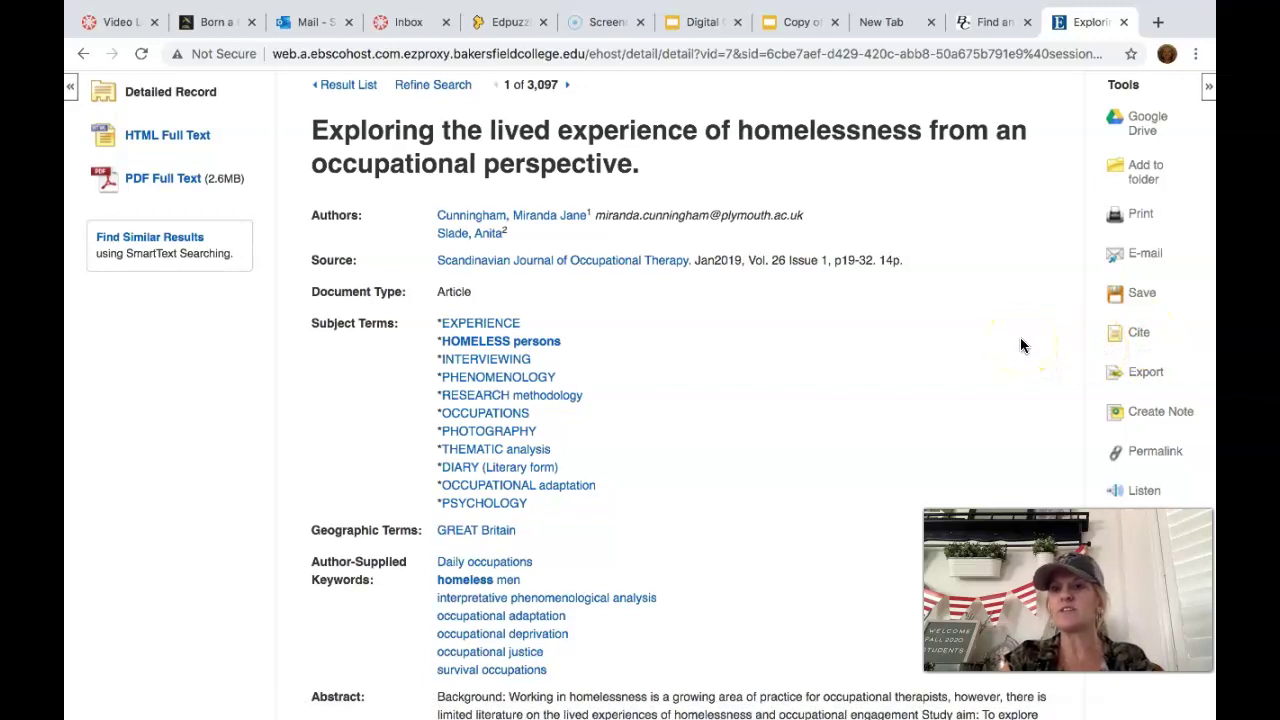
Open the article's citation formats and find its MLA Works Cited entry
{"action": "left_click", "coordinate": [1140, 338]}
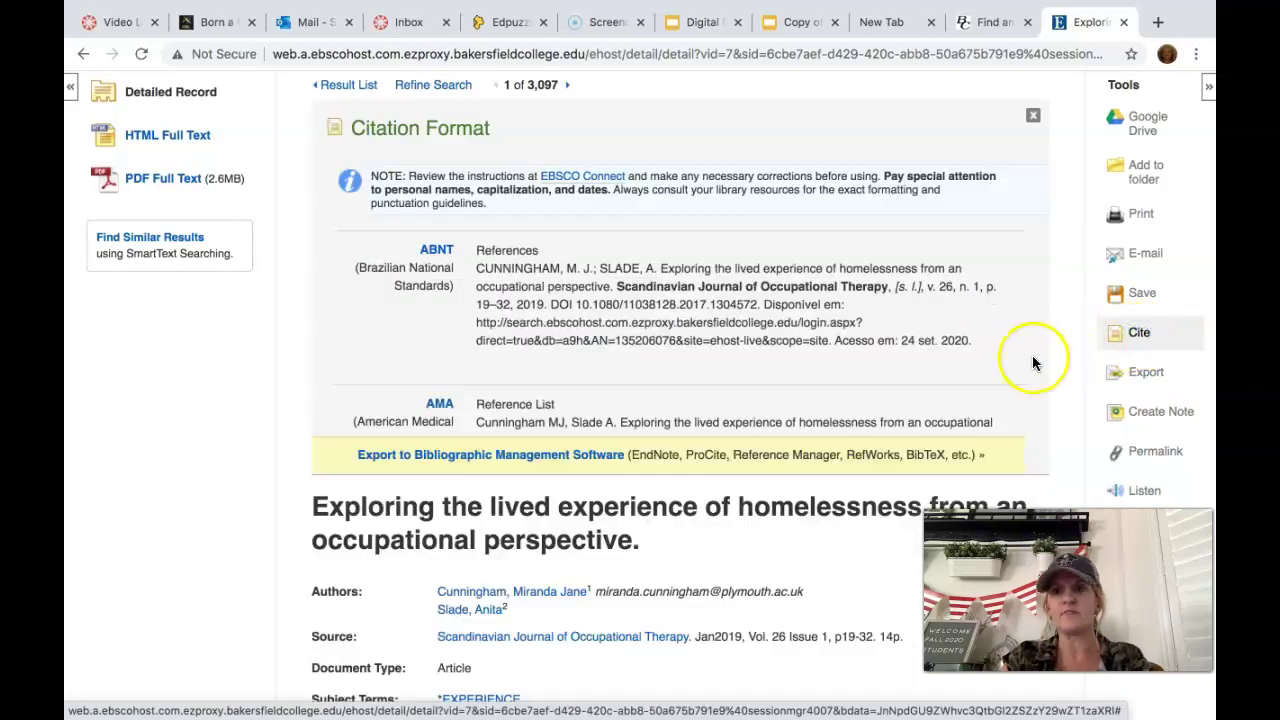
{"action": "scroll", "coordinate": [876, 345], "scroll_direction": "down", "scroll_amount": 2}
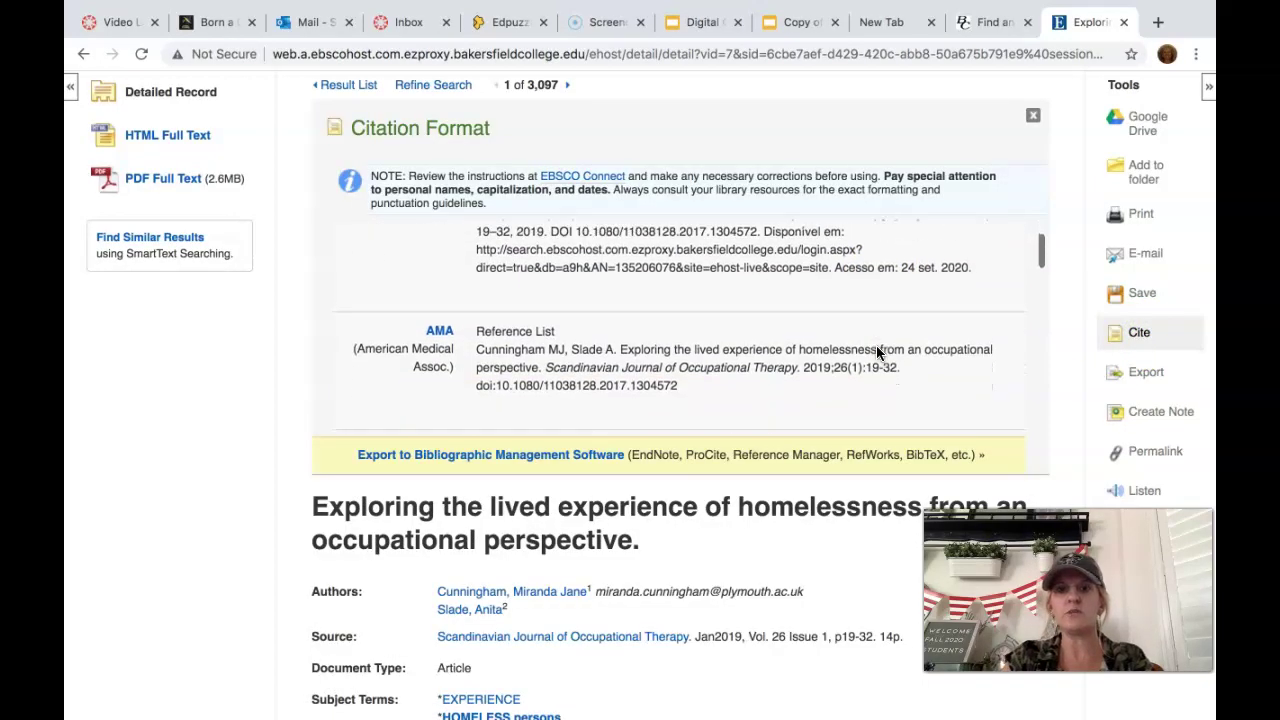
{"action": "scroll", "coordinate": [876, 345], "scroll_direction": "down", "scroll_amount": 5}
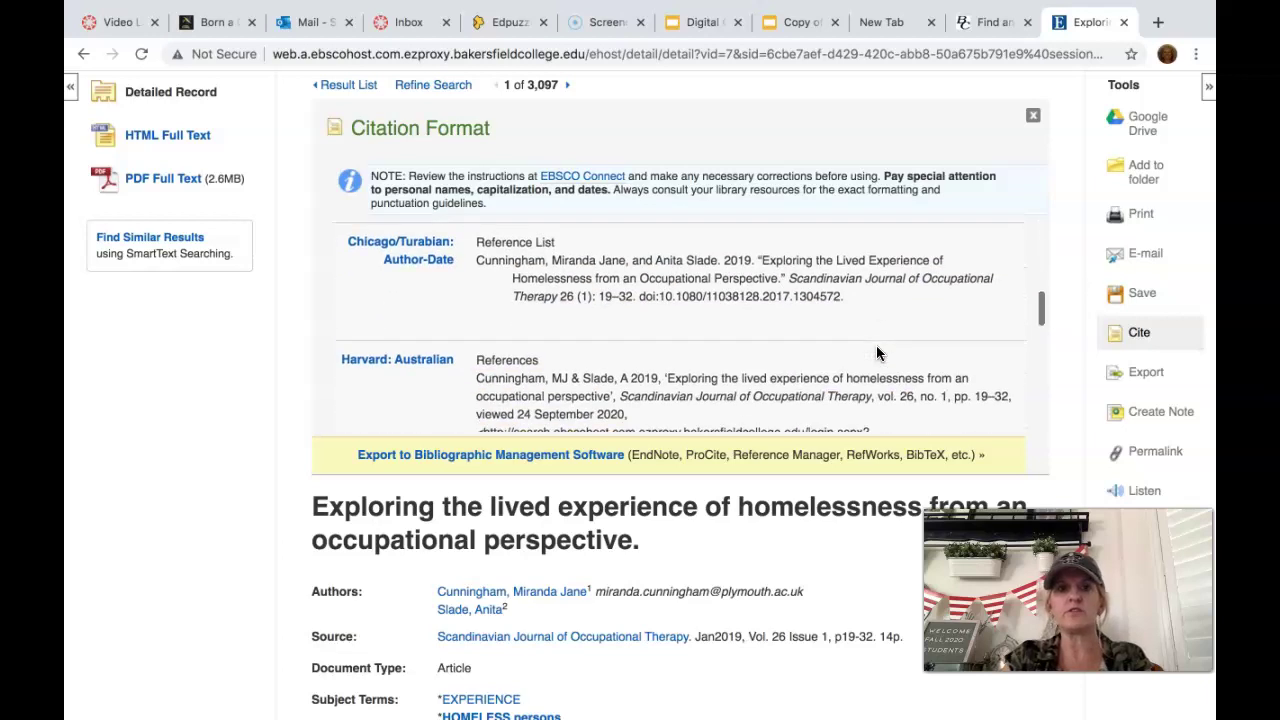
{"action": "scroll", "coordinate": [876, 345], "scroll_direction": "down", "scroll_amount": 4}
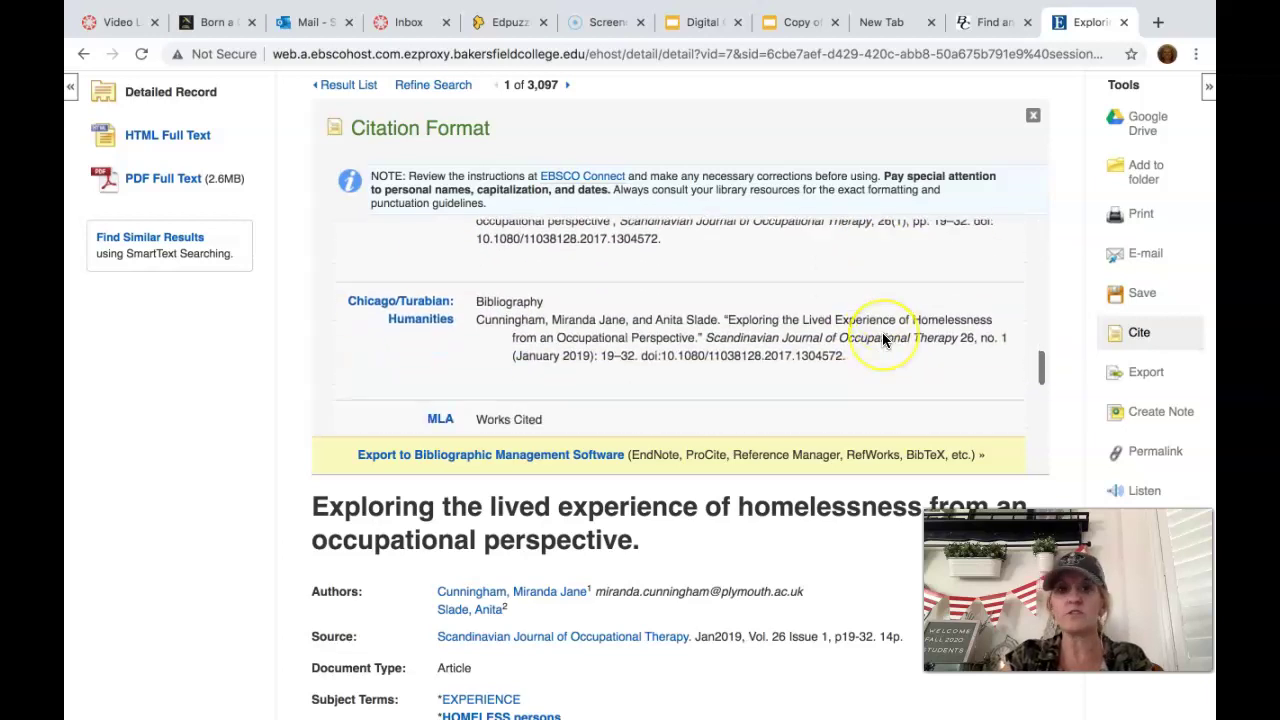
{"action": "scroll", "coordinate": [882, 340], "scroll_direction": "down", "scroll_amount": 1}
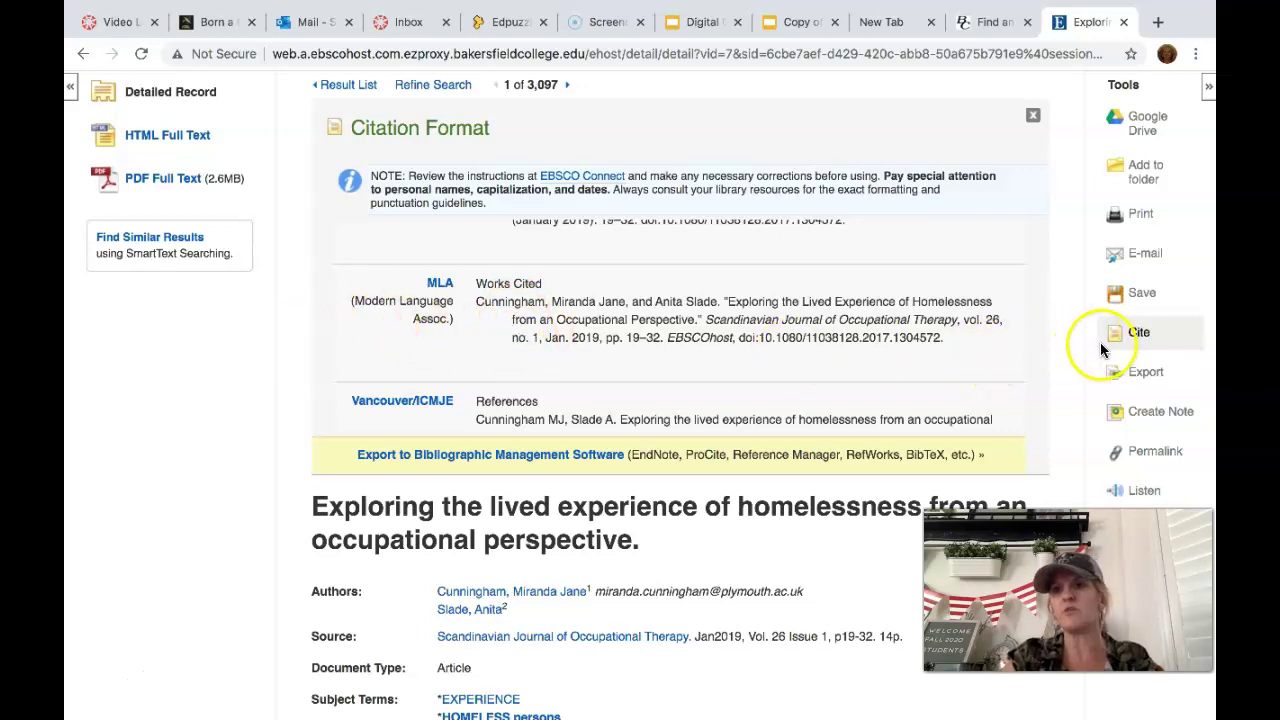
{"action": "scroll", "coordinate": [1060, 336], "scroll_direction": "up", "scroll_amount": 3}
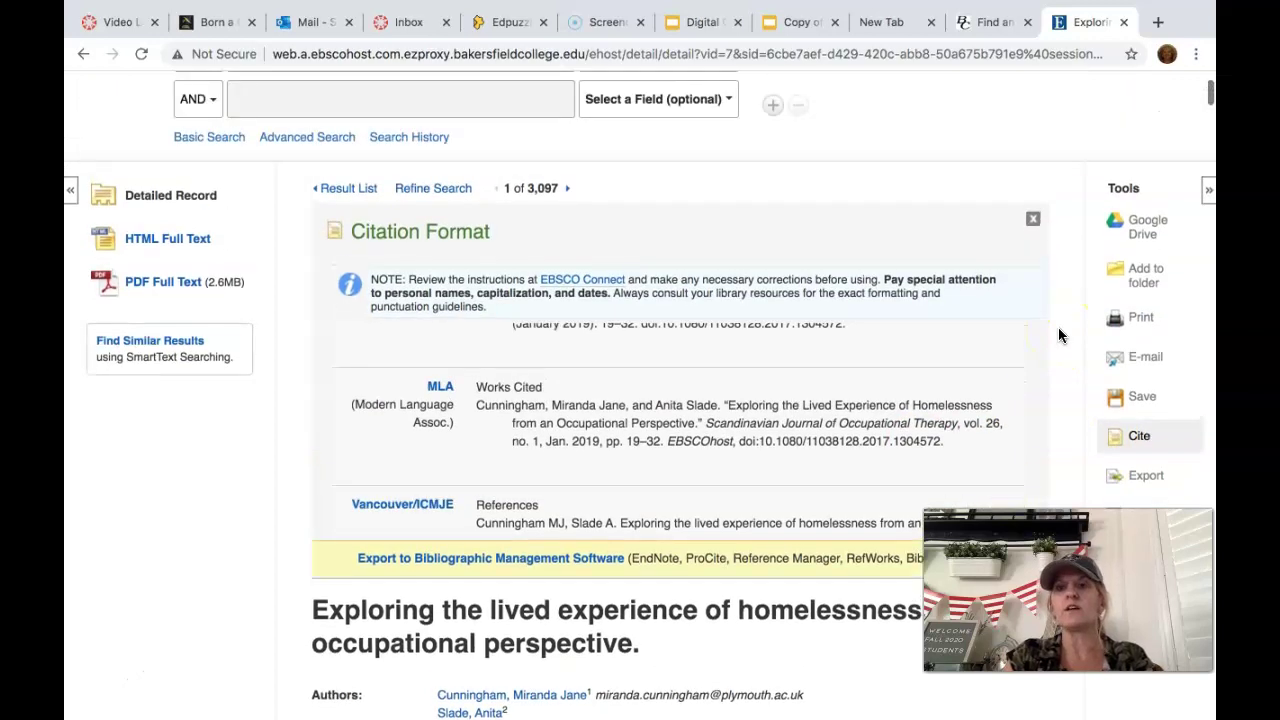
{"action": "scroll", "coordinate": [1060, 336], "scroll_direction": "up", "scroll_amount": 1}
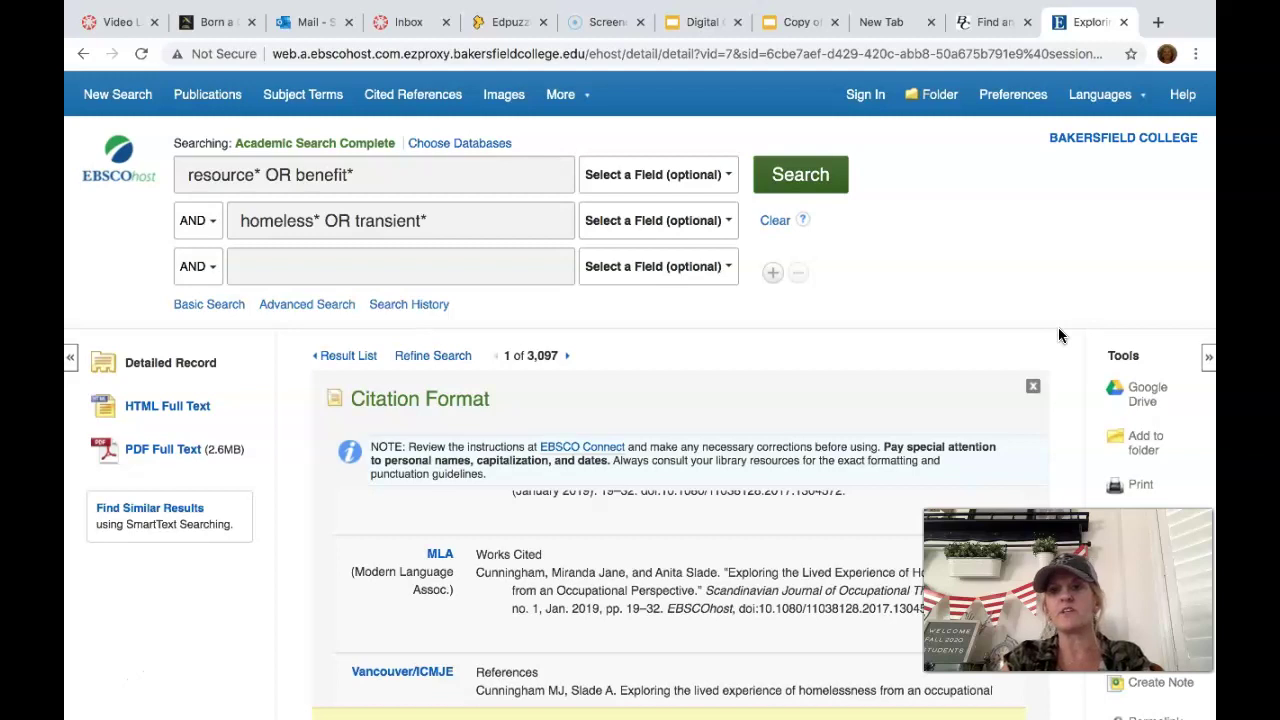
{"action": "left_click", "coordinate": [1020, 293]}
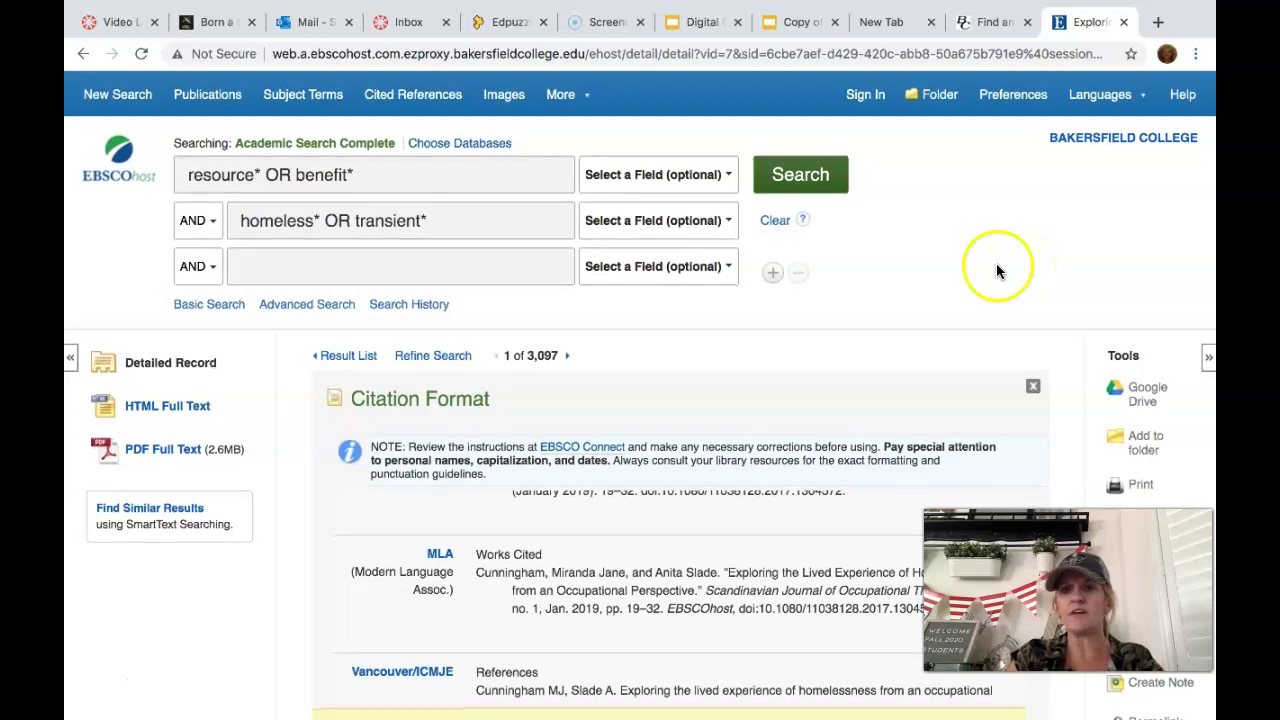
{"action": "left_click", "coordinate": [794, 264]}
{"action": "left_click", "coordinate": [768, 330]}
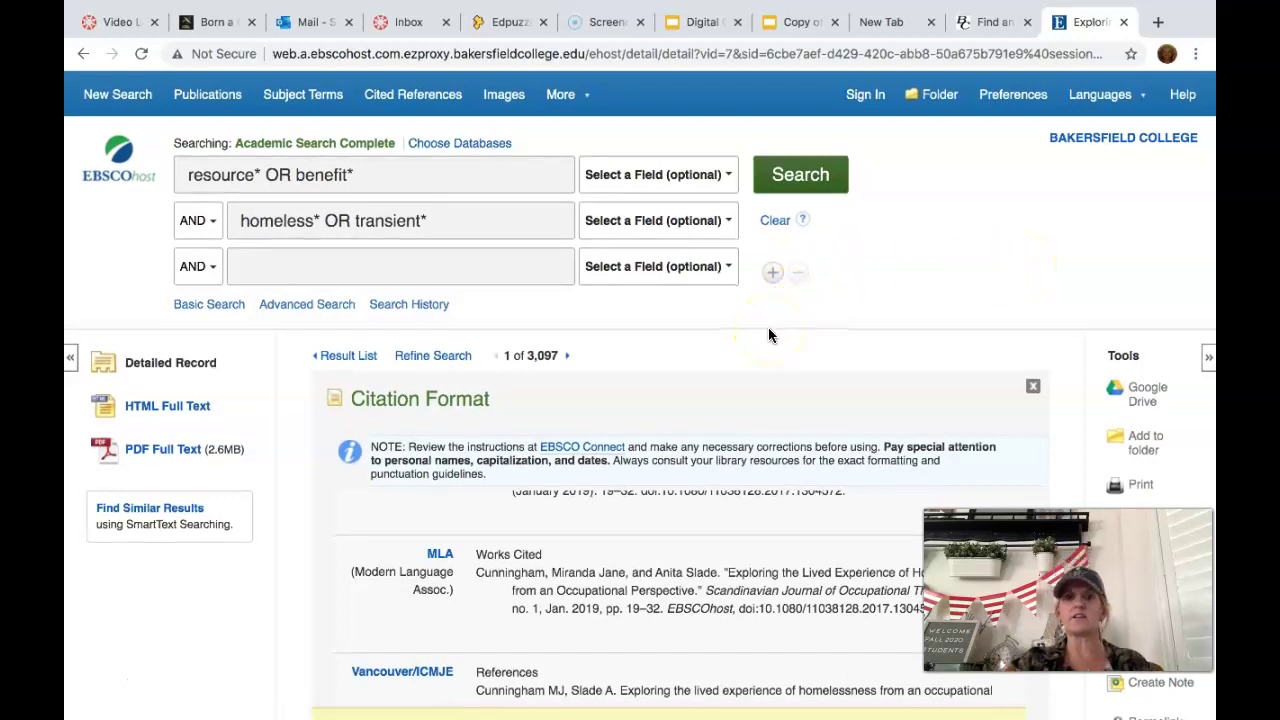